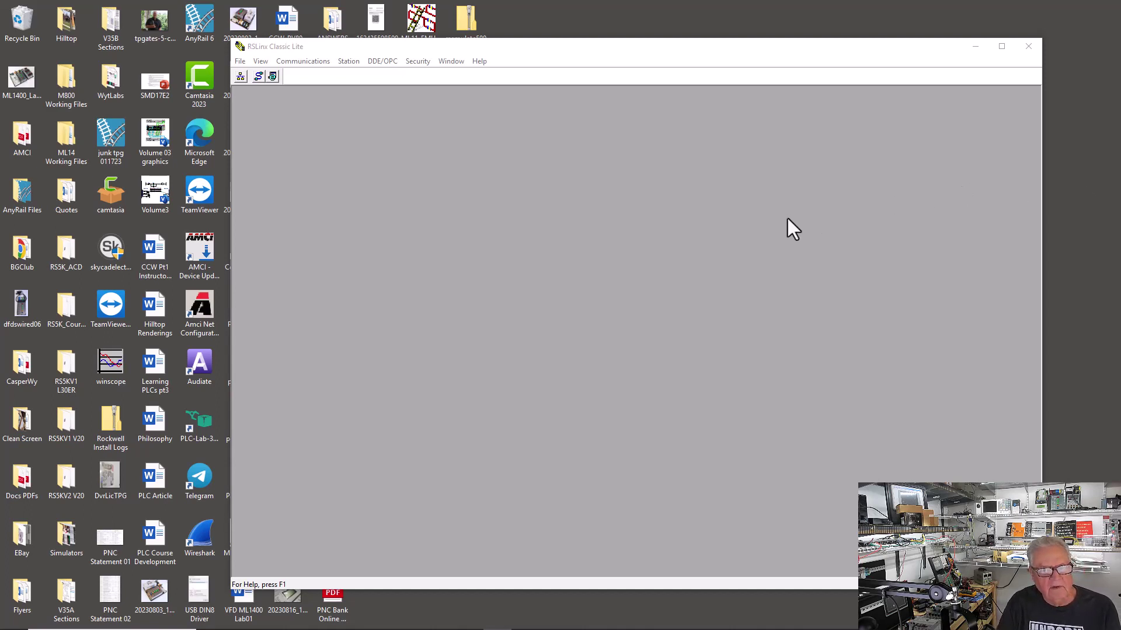
# Add a running SLC 500 (DH485) Emulator driver named EMU500-1 at station 00.
pyautogui.click(259, 76)
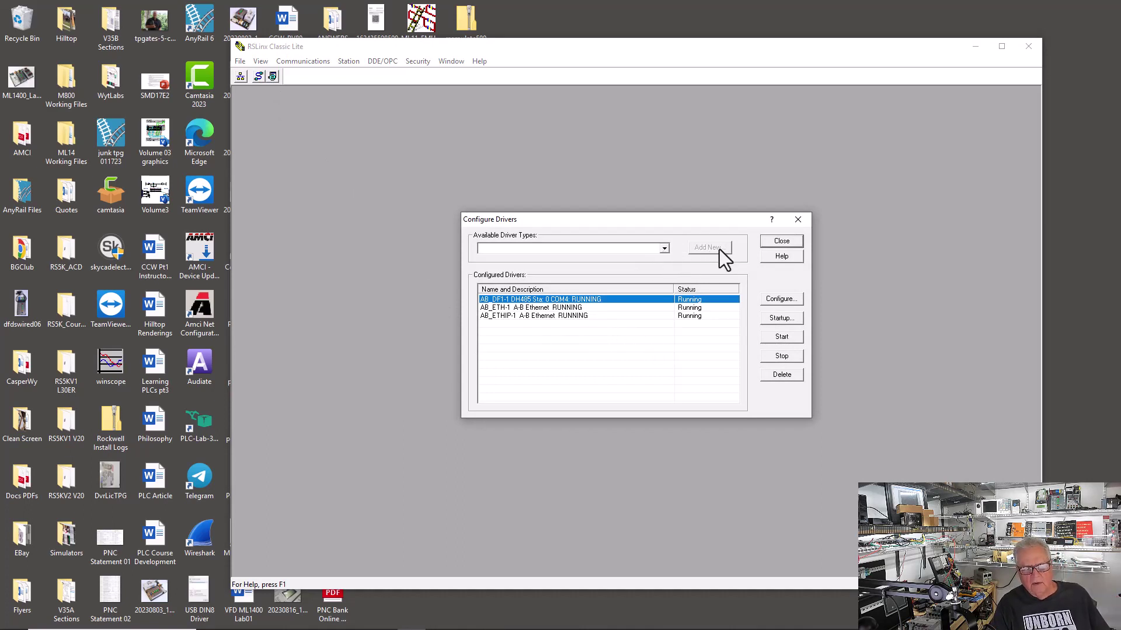
pyautogui.click(664, 248)
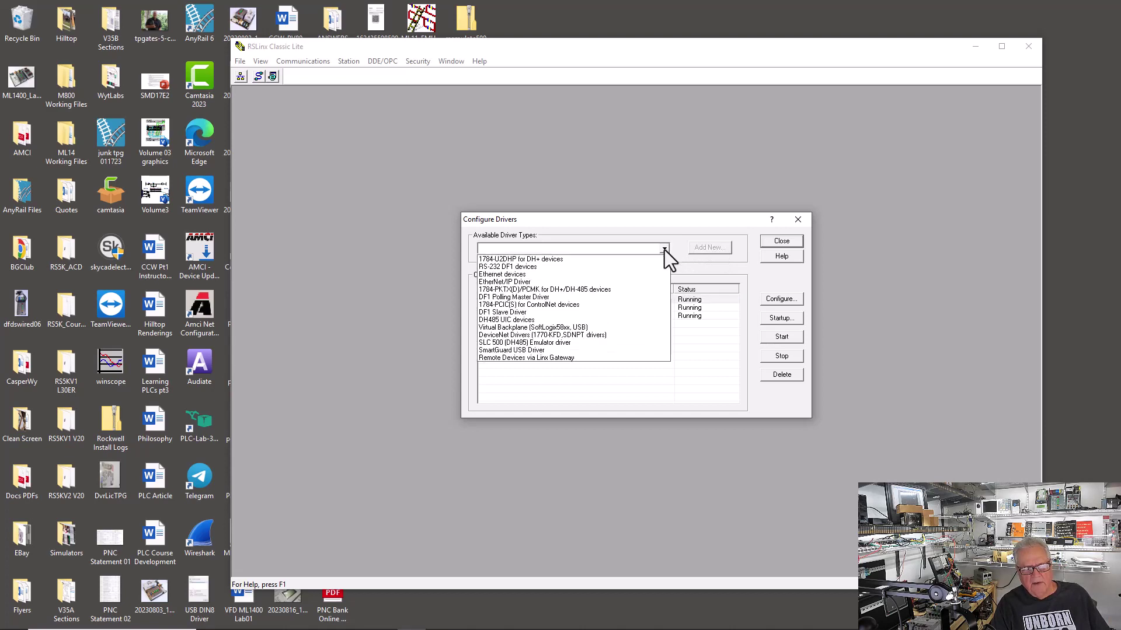
pyautogui.click(549, 343)
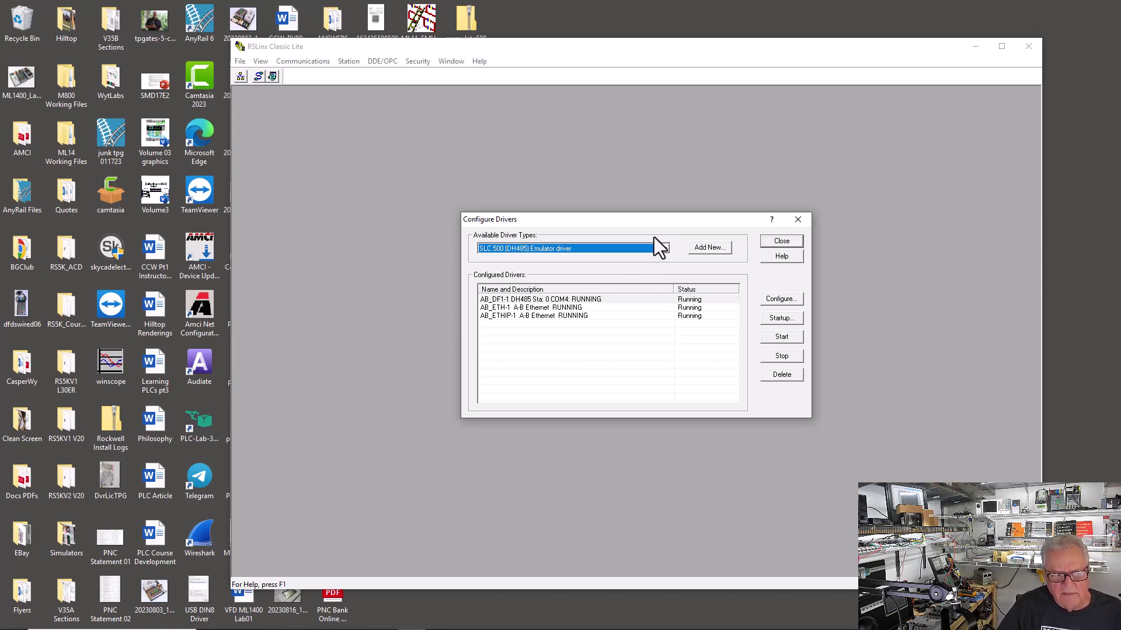
pyautogui.click(707, 248)
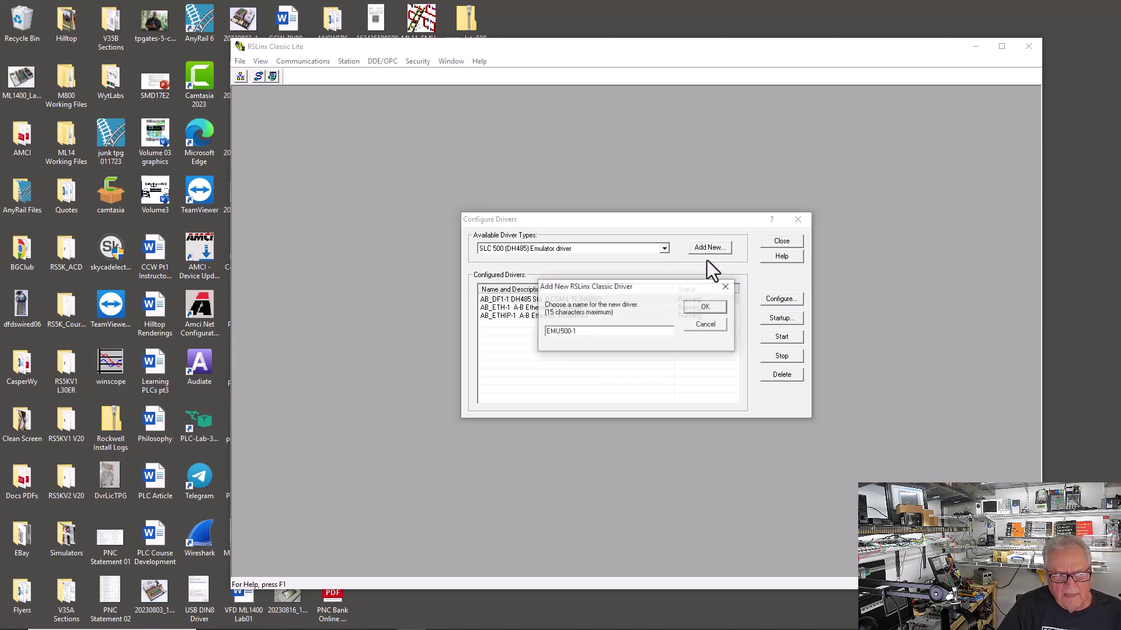
pyautogui.click(703, 307)
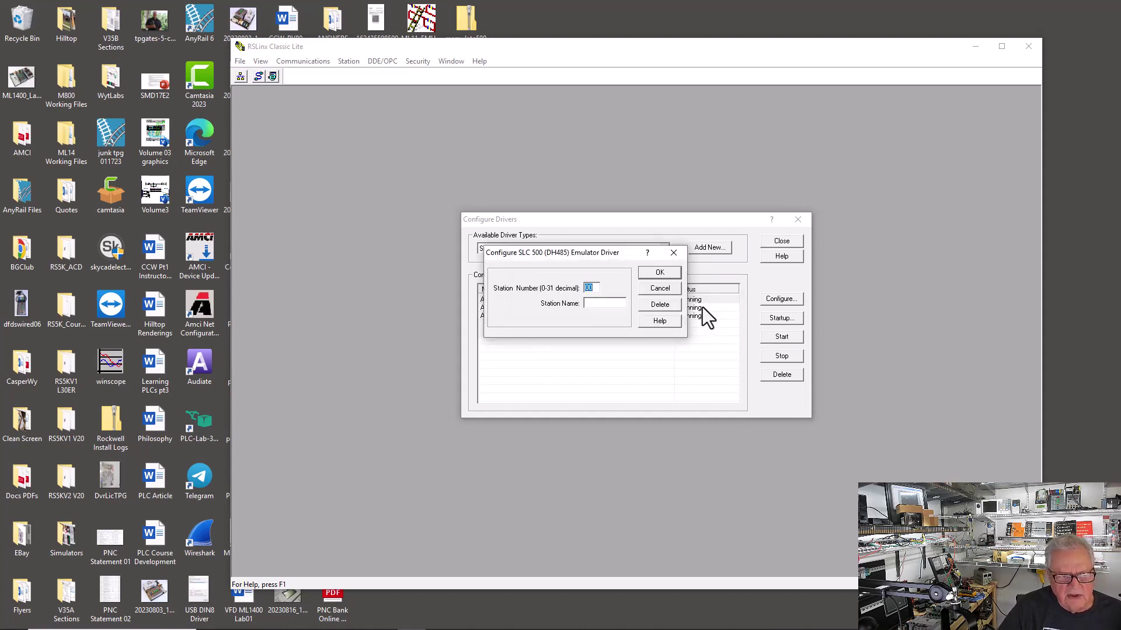
pyautogui.click(662, 273)
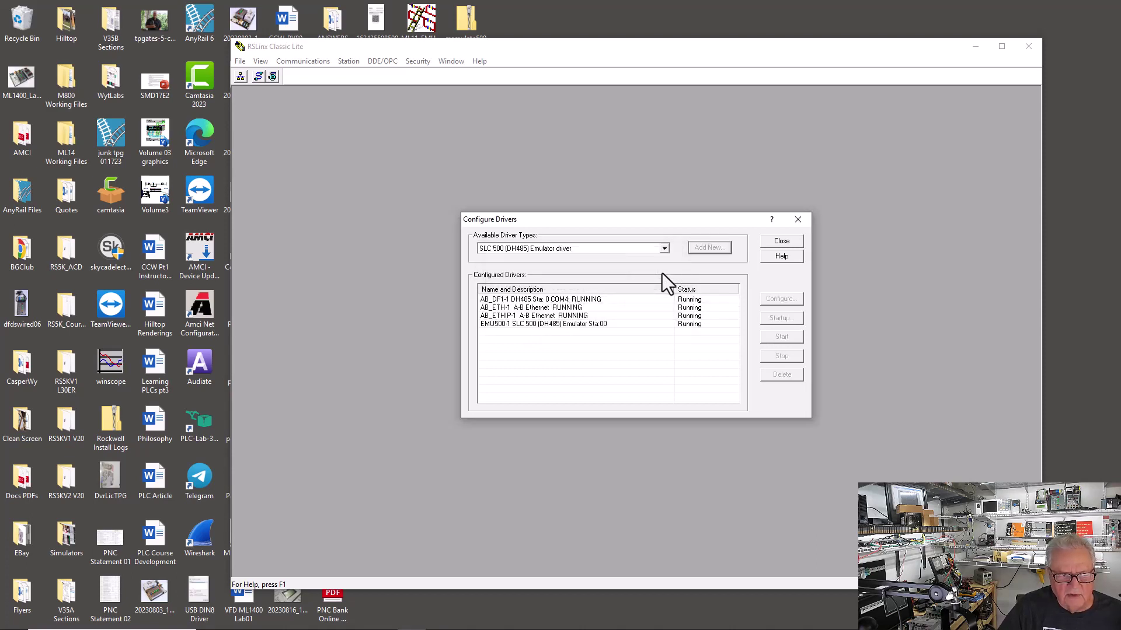
pyautogui.click(787, 245)
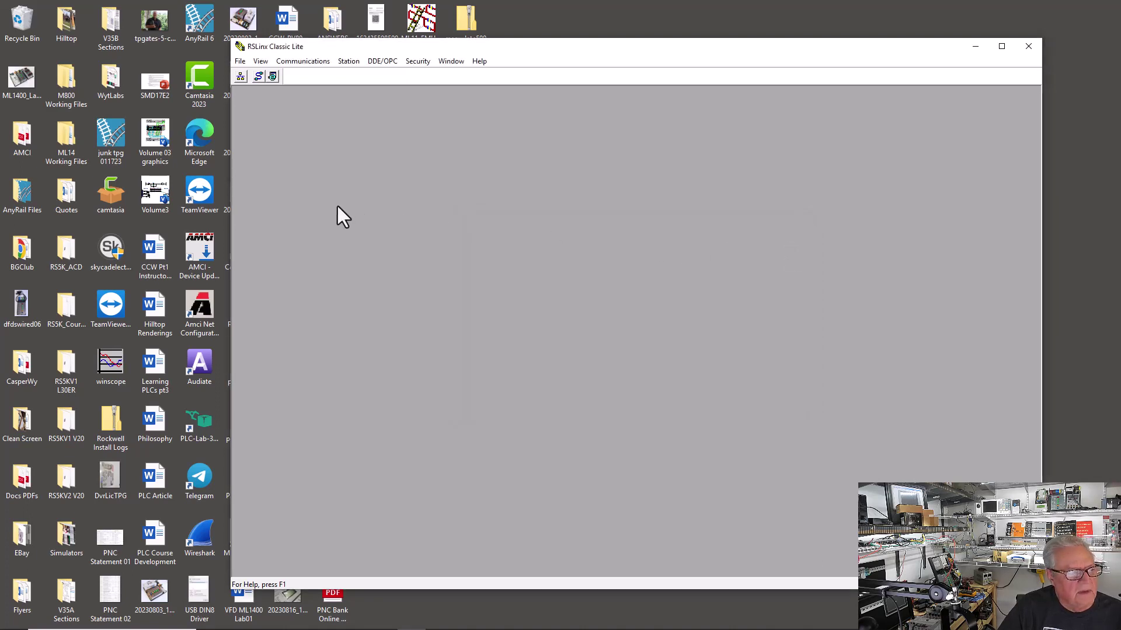
# Browse EMU500-1 to confirm the MicroLogix 1100 at node 01, then show the desktop.
pyautogui.click(241, 78)
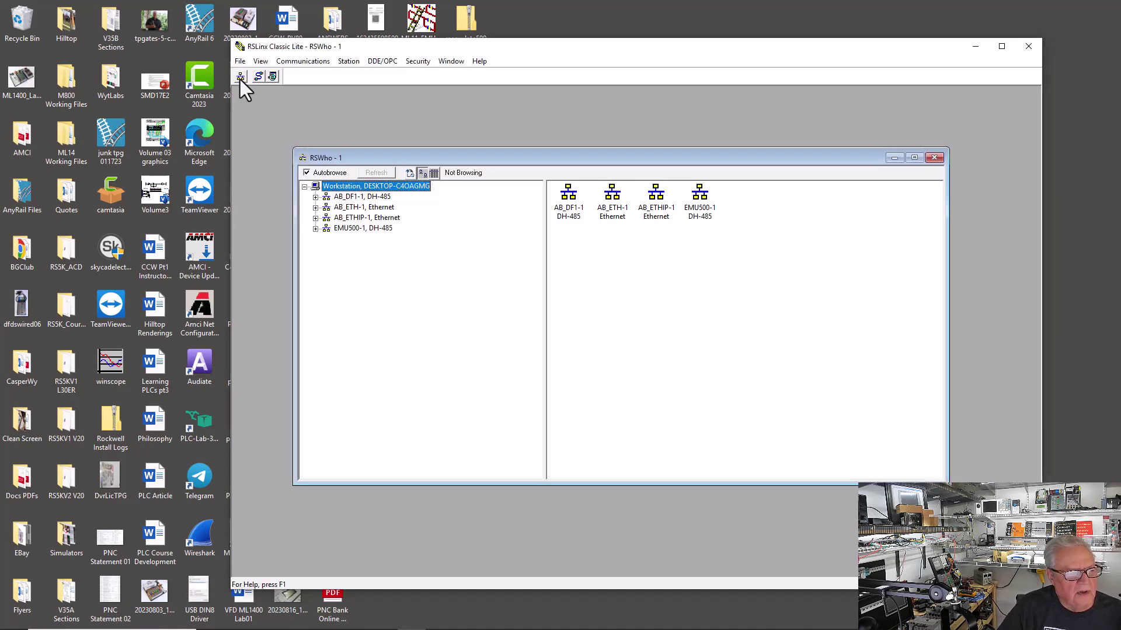
pyautogui.click(315, 228)
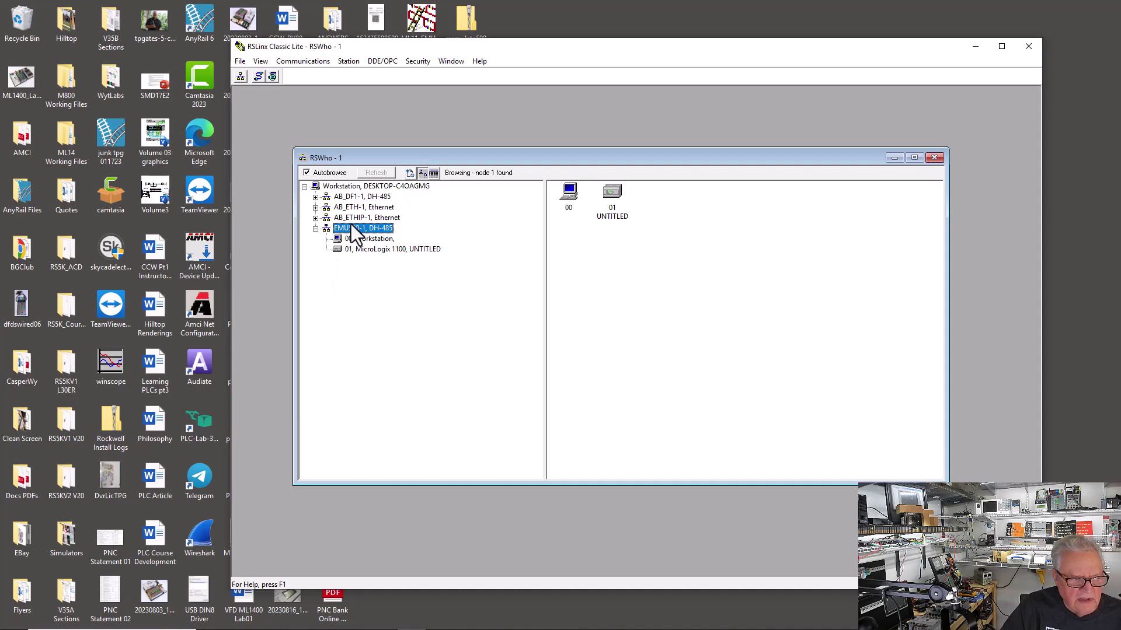
pyautogui.press('super+d')
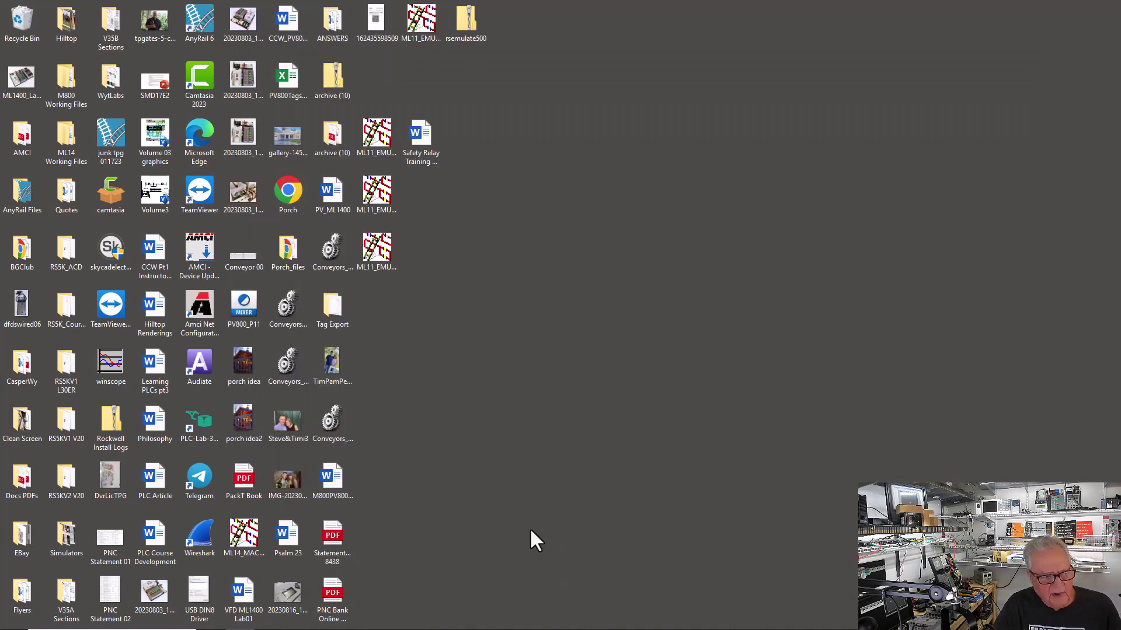
# Launch RSLogix Micro and create a Bul.1763 MicroLogix 1100 Series B project using driver EMU500-1.
pyautogui.doubleClick(275, 307)
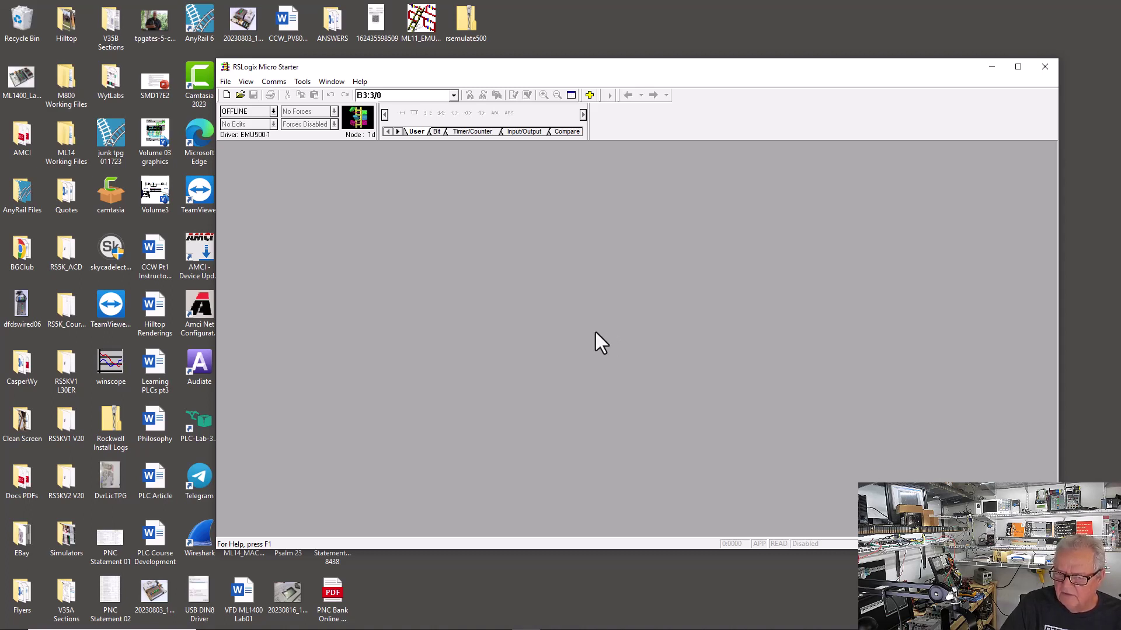
pyautogui.click(226, 81)
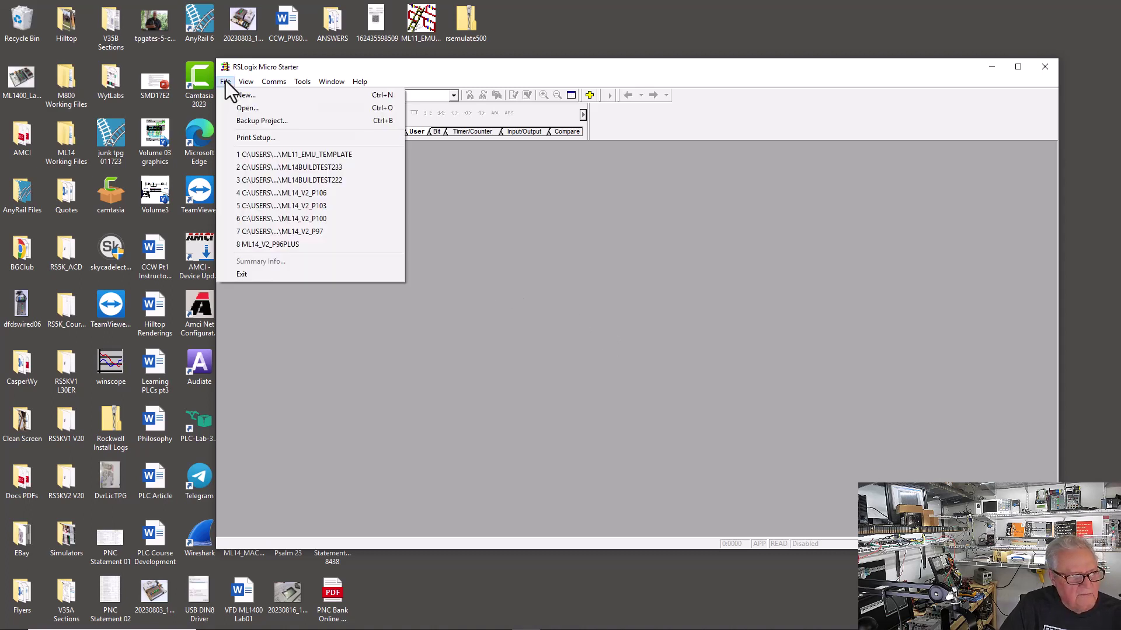
pyautogui.click(252, 96)
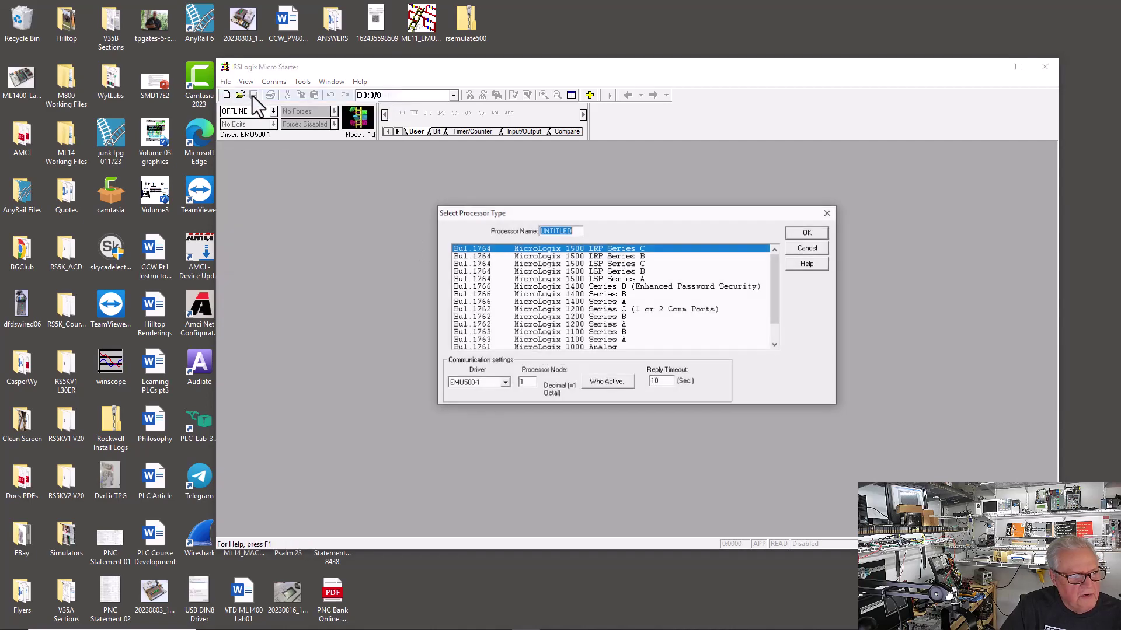
pyautogui.click(597, 334)
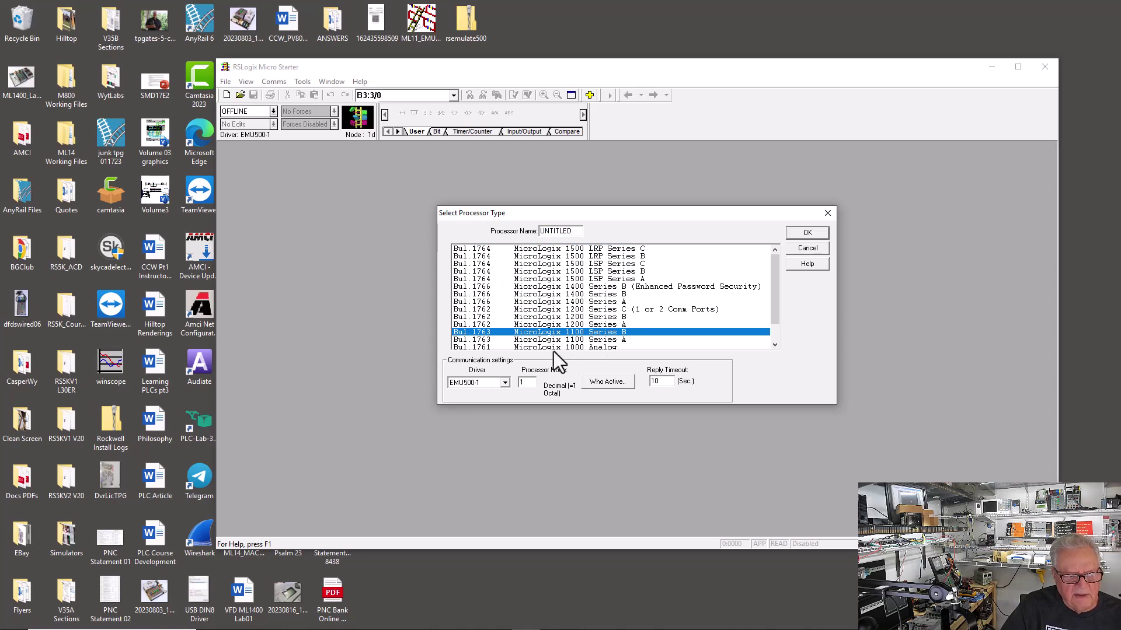
pyautogui.click(503, 385)
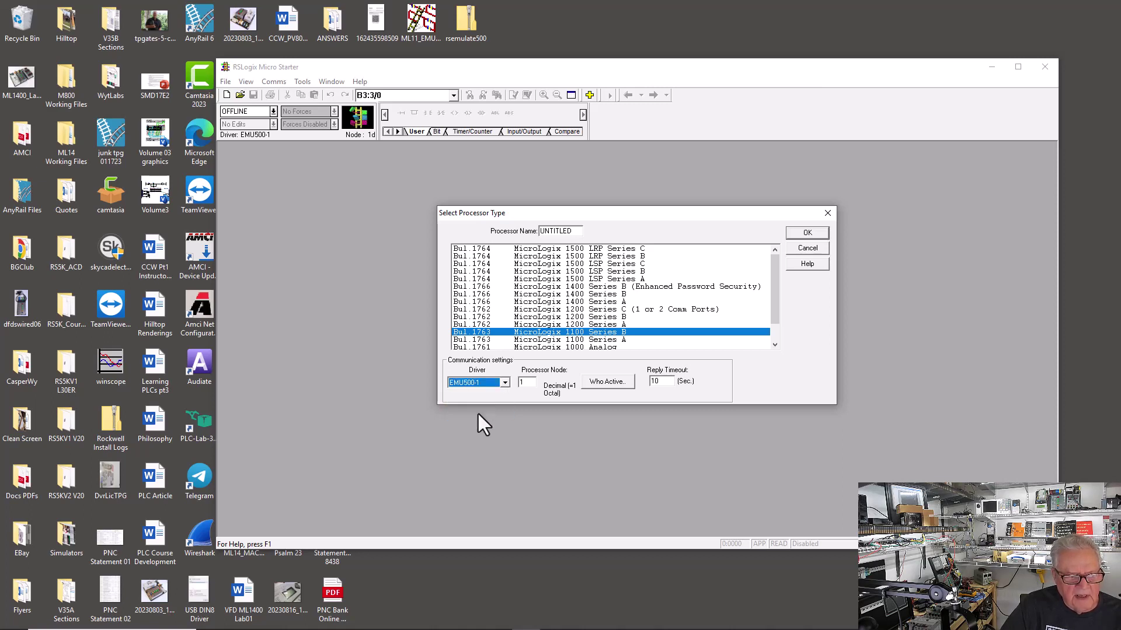
pyautogui.click(800, 235)
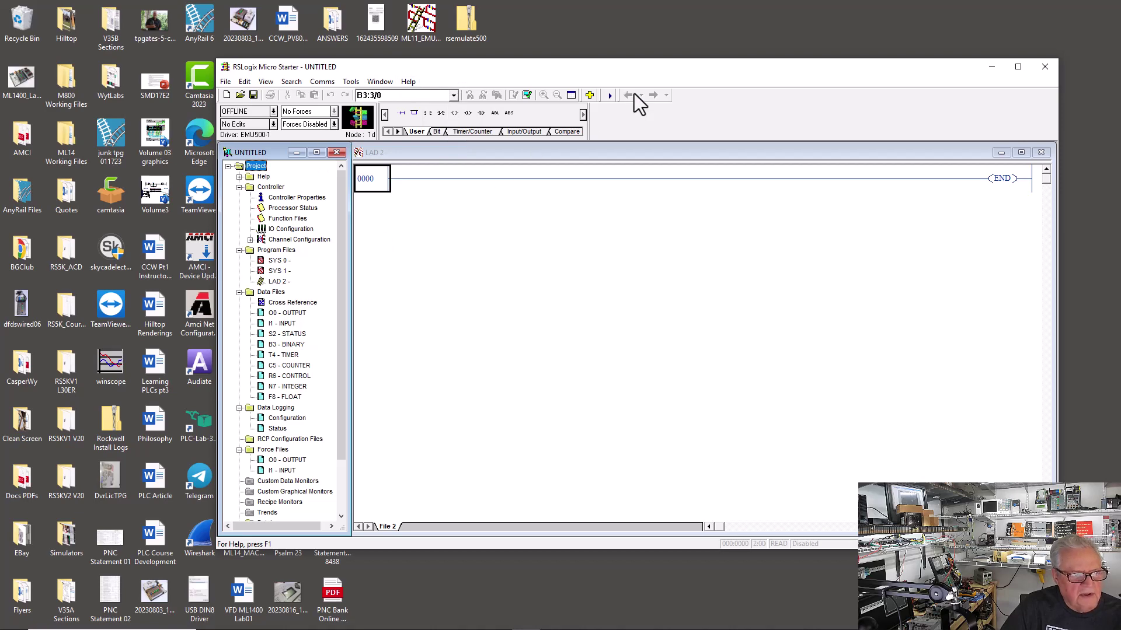
# Launch RSLogix Emulate 500 and load ML11_EMU_TEMPLATE from the Desktop into it.
pyautogui.moveTo(670, 72); pyautogui.dragTo(468, 83)
pyautogui.press('super')
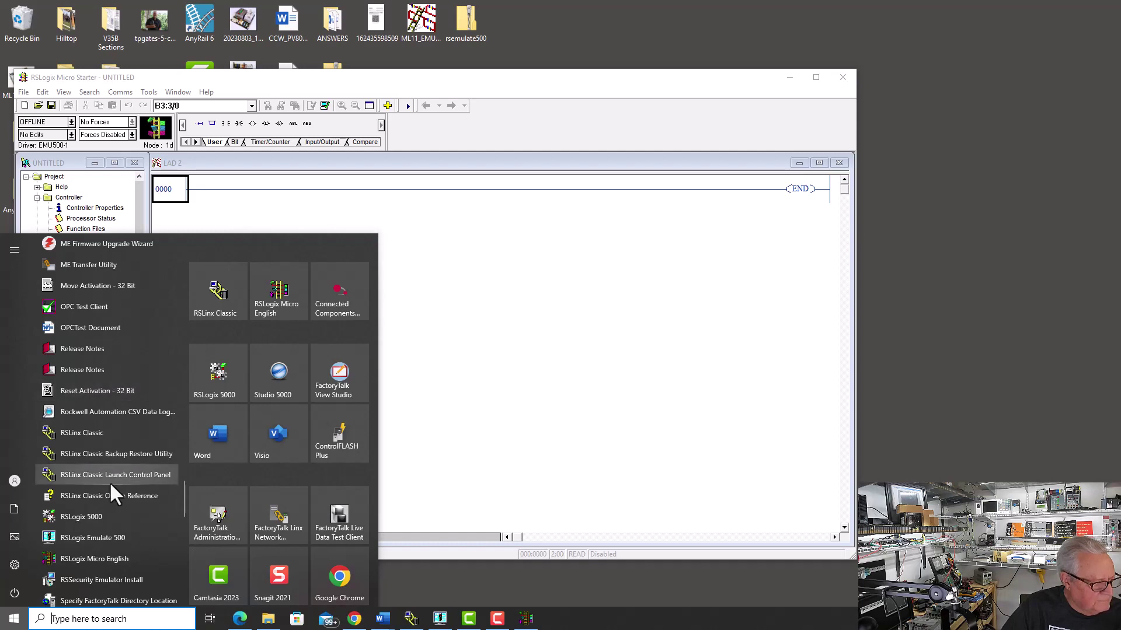
pyautogui.click(100, 538)
pyautogui.click(249, 162)
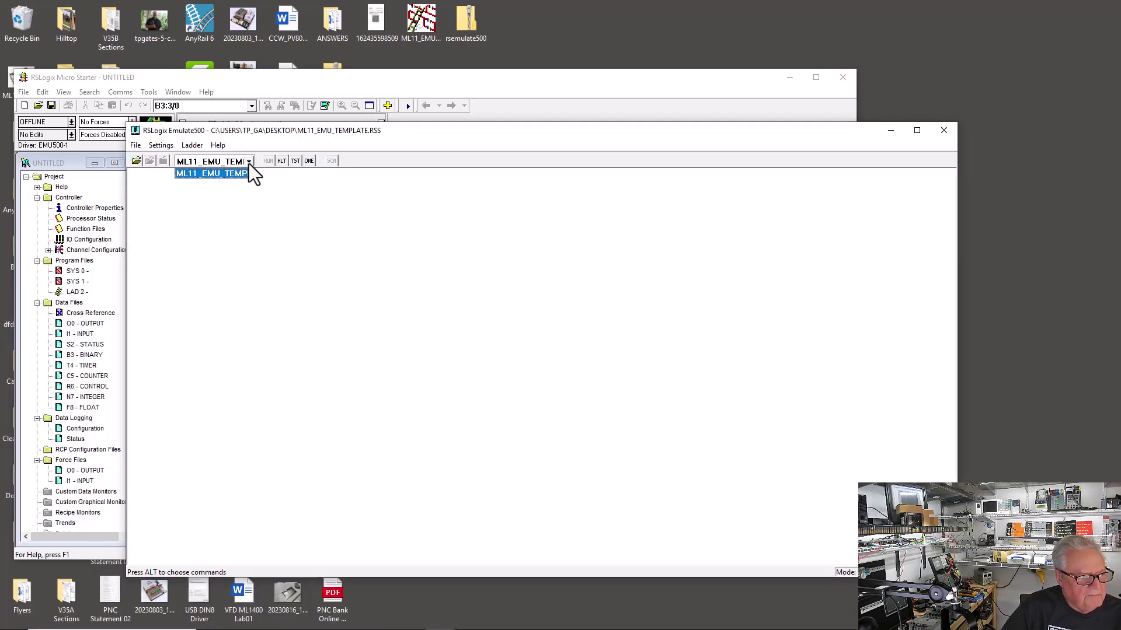
pyautogui.click(239, 173)
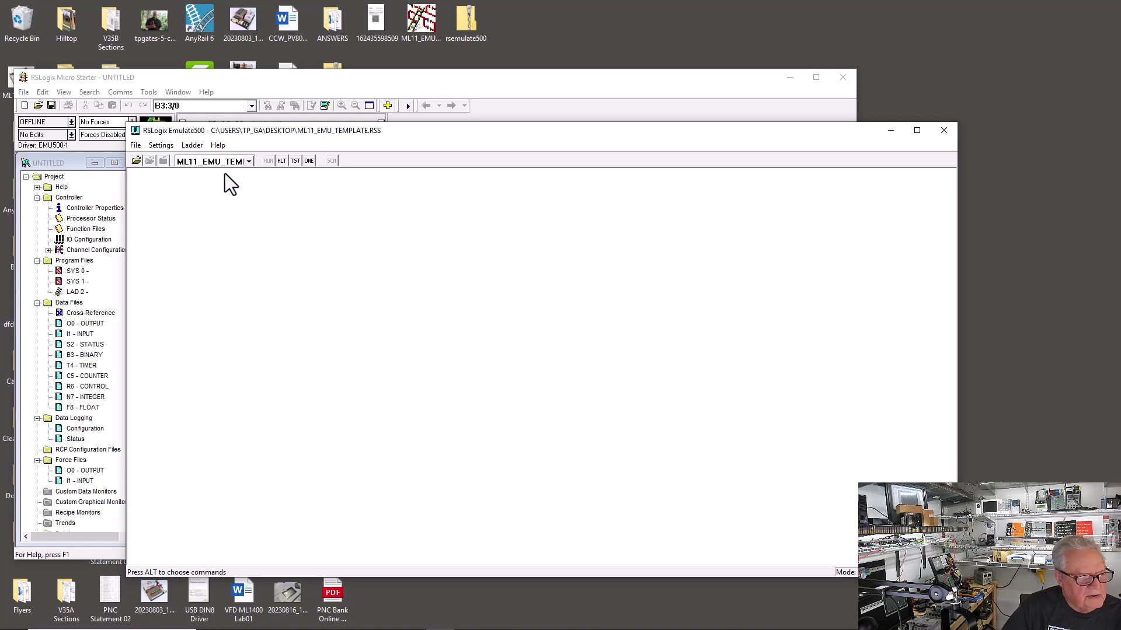
pyautogui.click(136, 163)
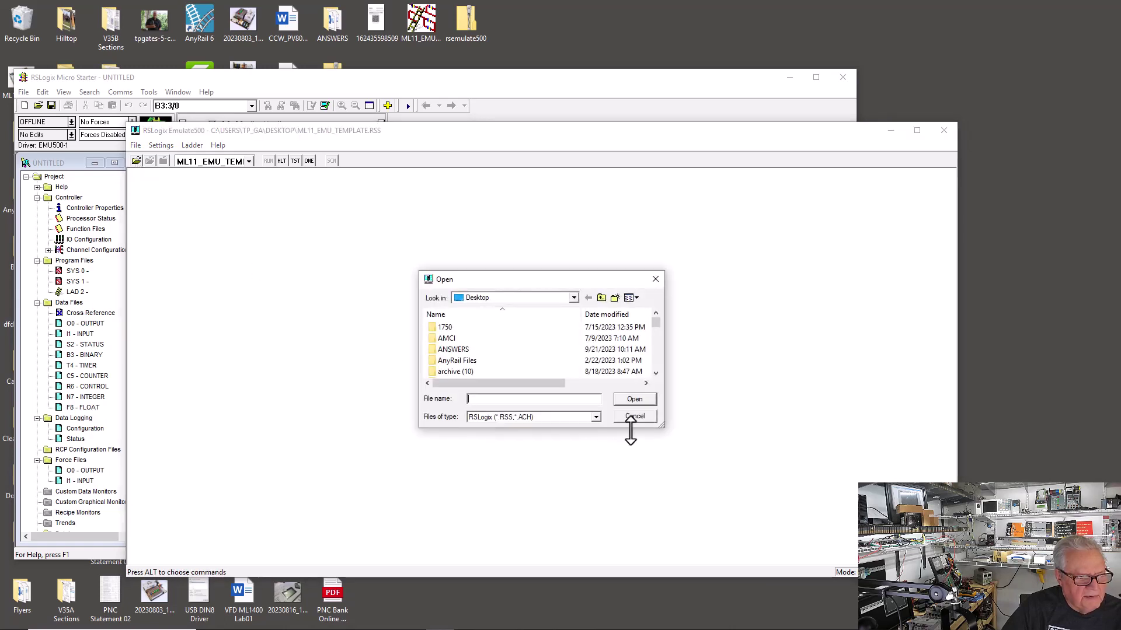
pyautogui.scroll(-10, 656, 366)
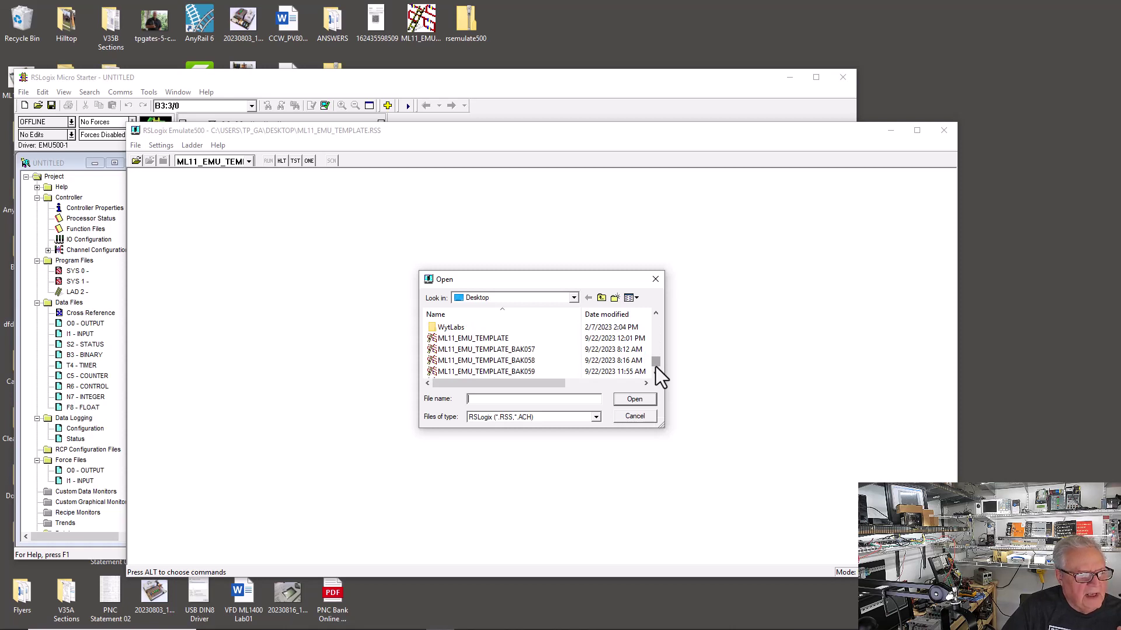
pyautogui.doubleClick(520, 348)
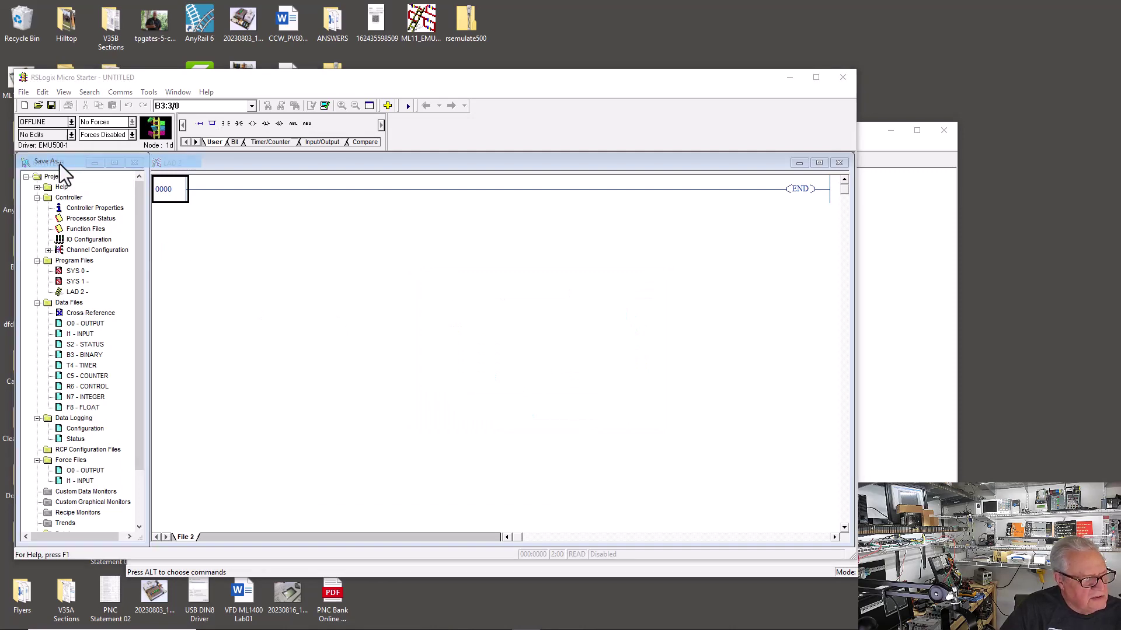
# Save the Micro Starter project as EmulateTest.
pyautogui.hotkey('ctrl', 's')
pyautogui.write('EmulateTest')
pyautogui.click(515, 265)
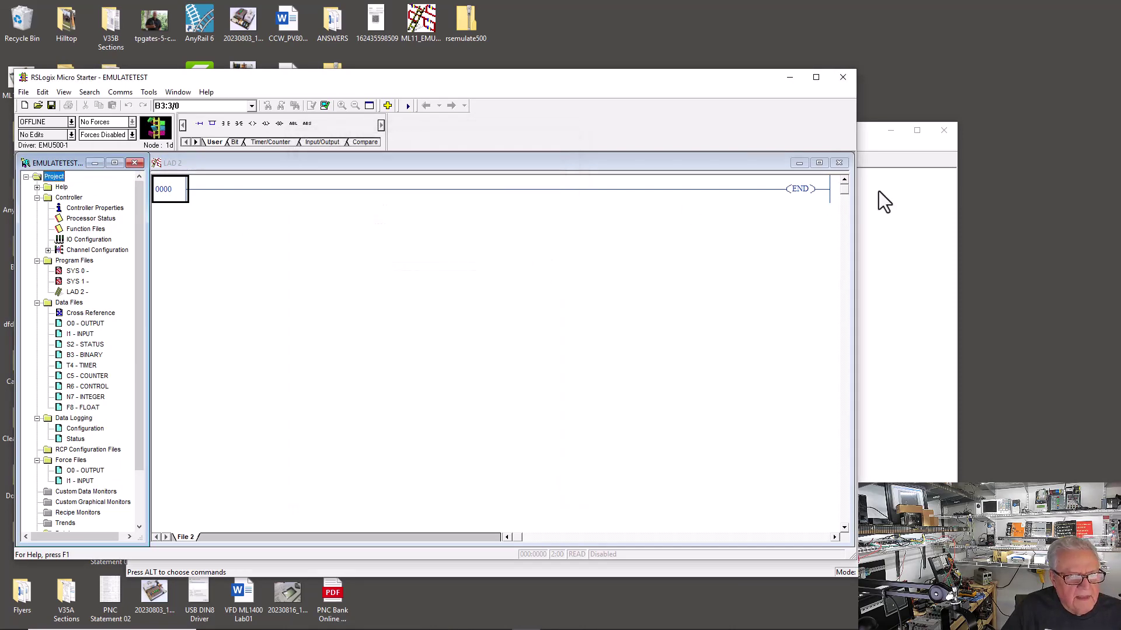
# Try loading EMULATETEST into Emulate 500, dismiss the must-be-compiled warning, and return to Micro Starter.
pyautogui.click(878, 191)
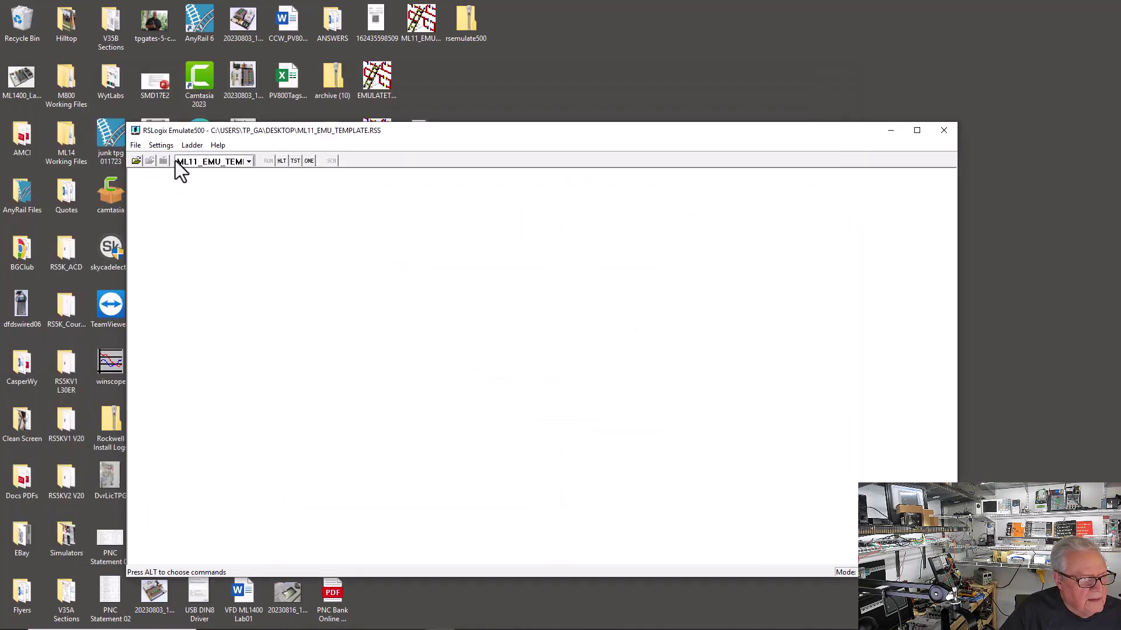
pyautogui.click(135, 160)
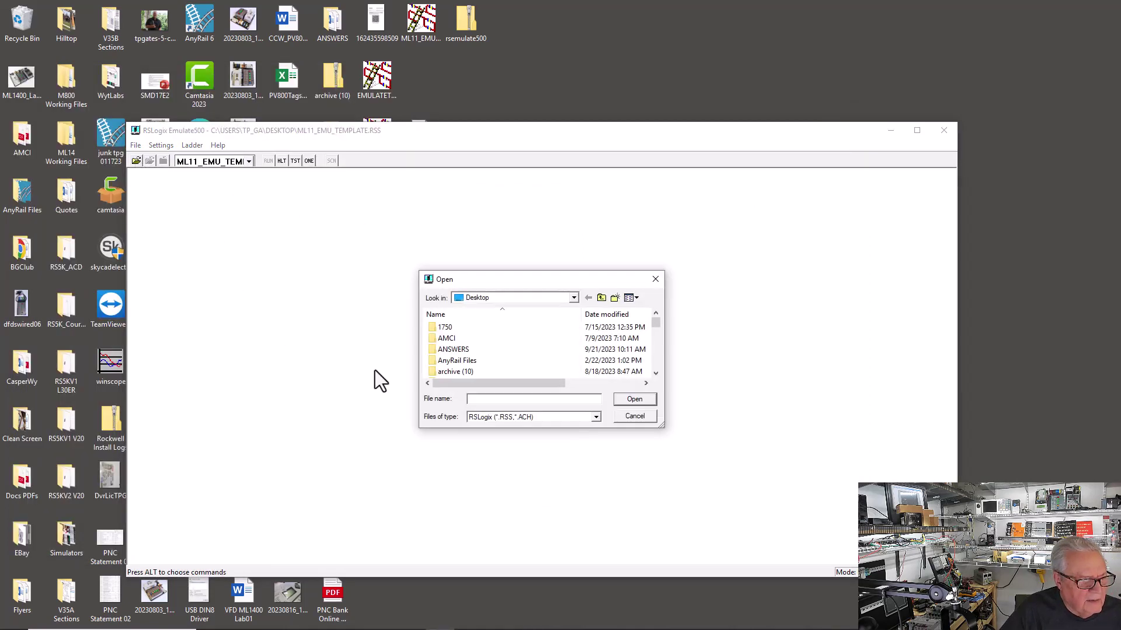
pyautogui.click(657, 366)
pyautogui.click(478, 339)
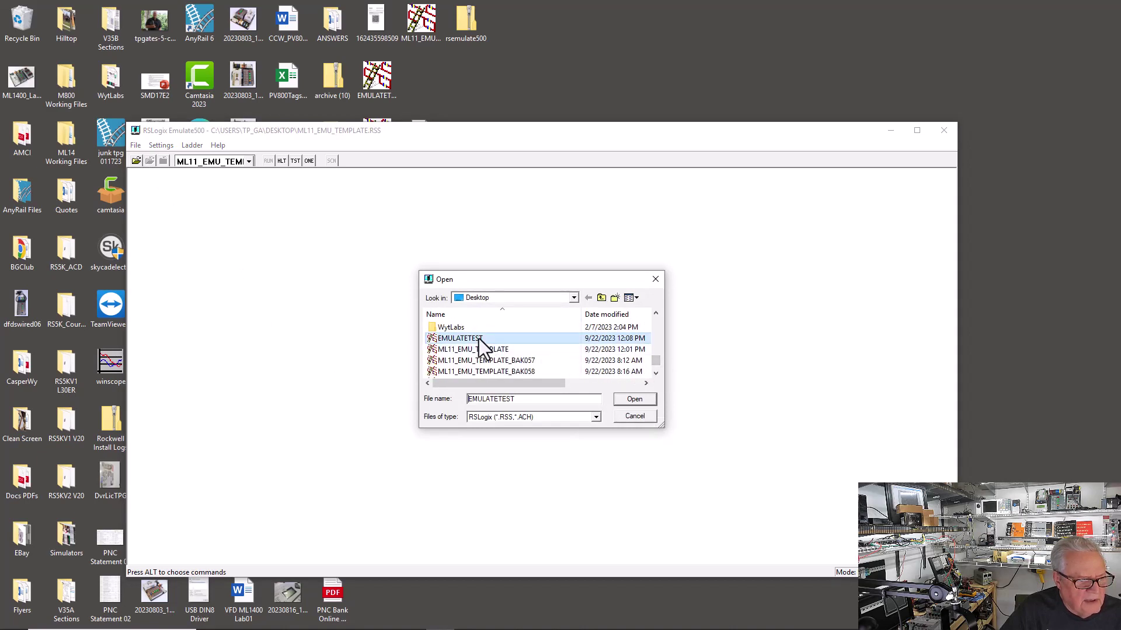
pyautogui.click(627, 397)
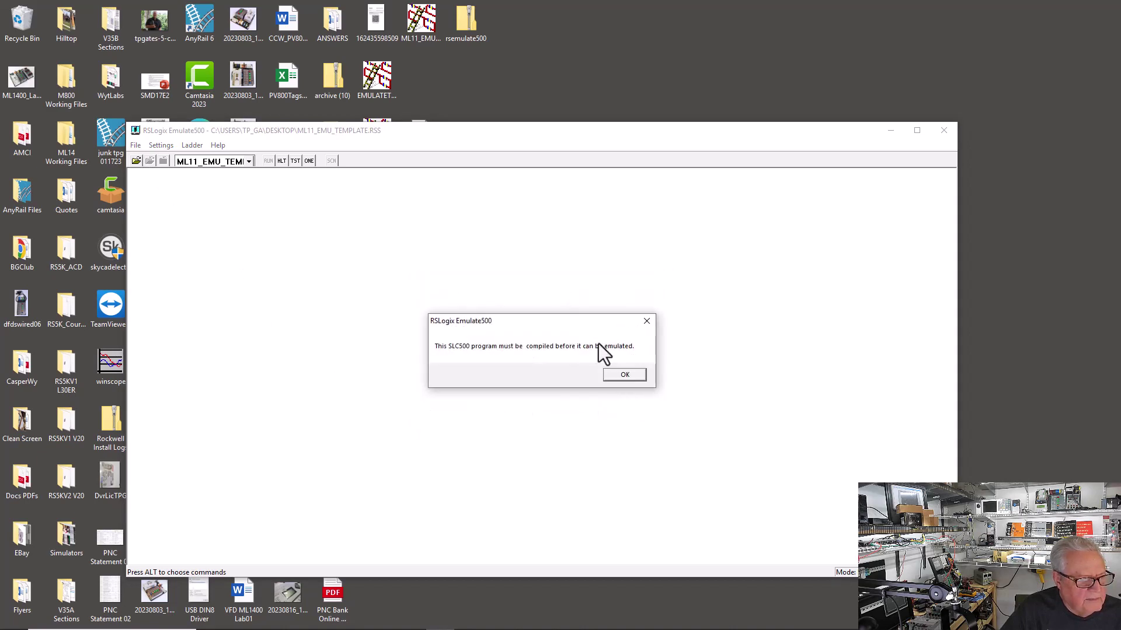
pyautogui.press('Return')
pyautogui.moveTo(486, 132); pyautogui.dragTo(626, 151)
pyautogui.moveTo(327, 627)
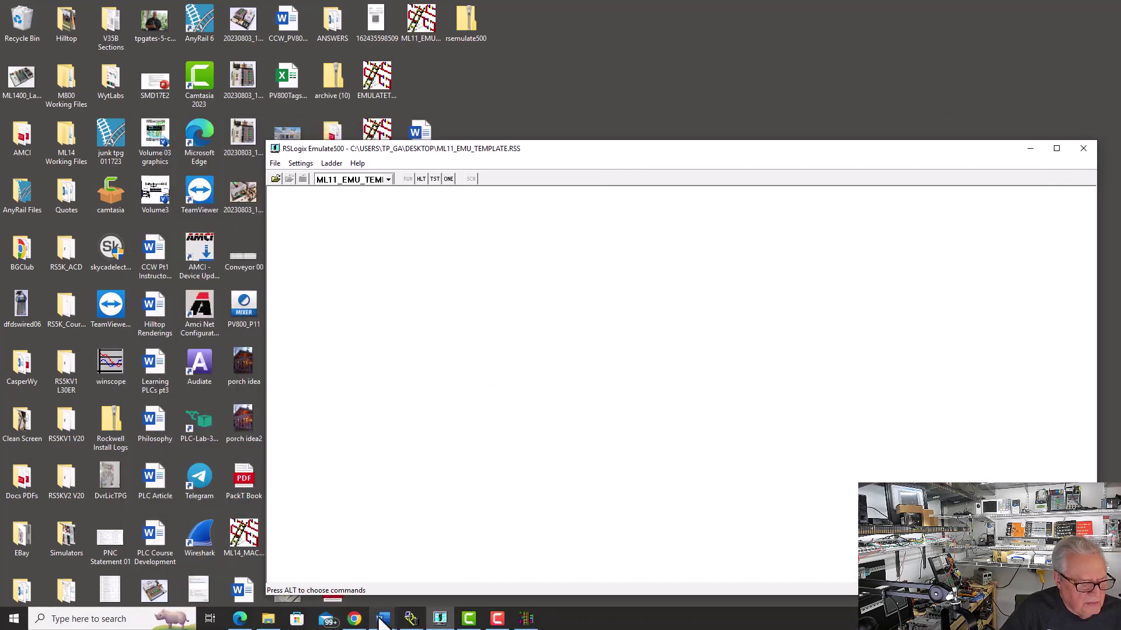
pyautogui.click(525, 618)
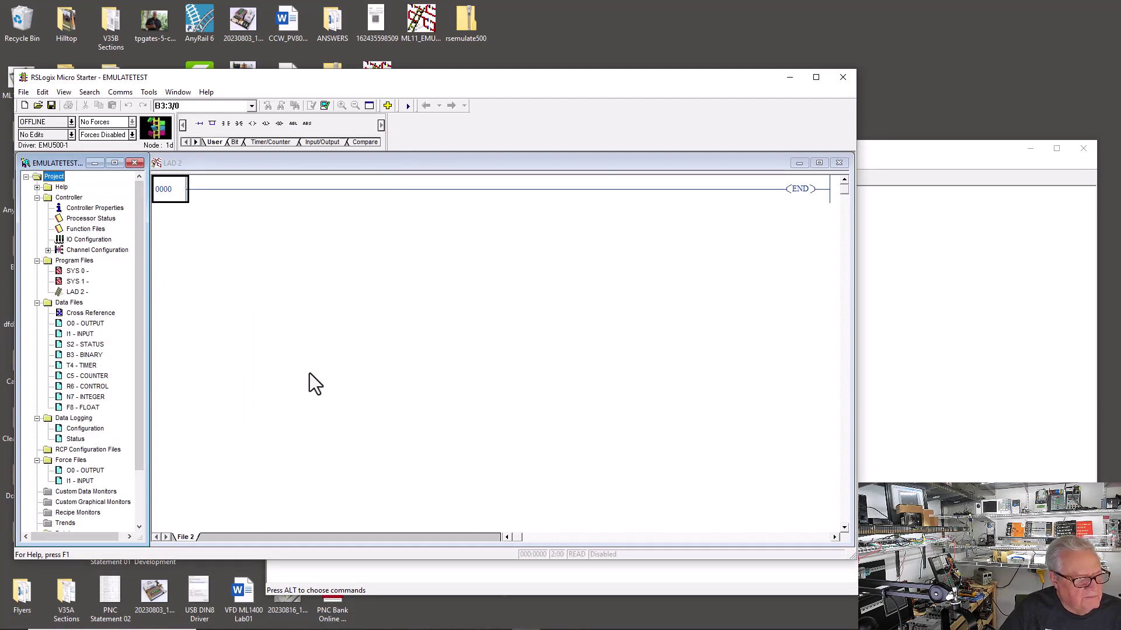
# Compile and download EMULATETEST to the emulated controller, going online.
pyautogui.click(122, 93)
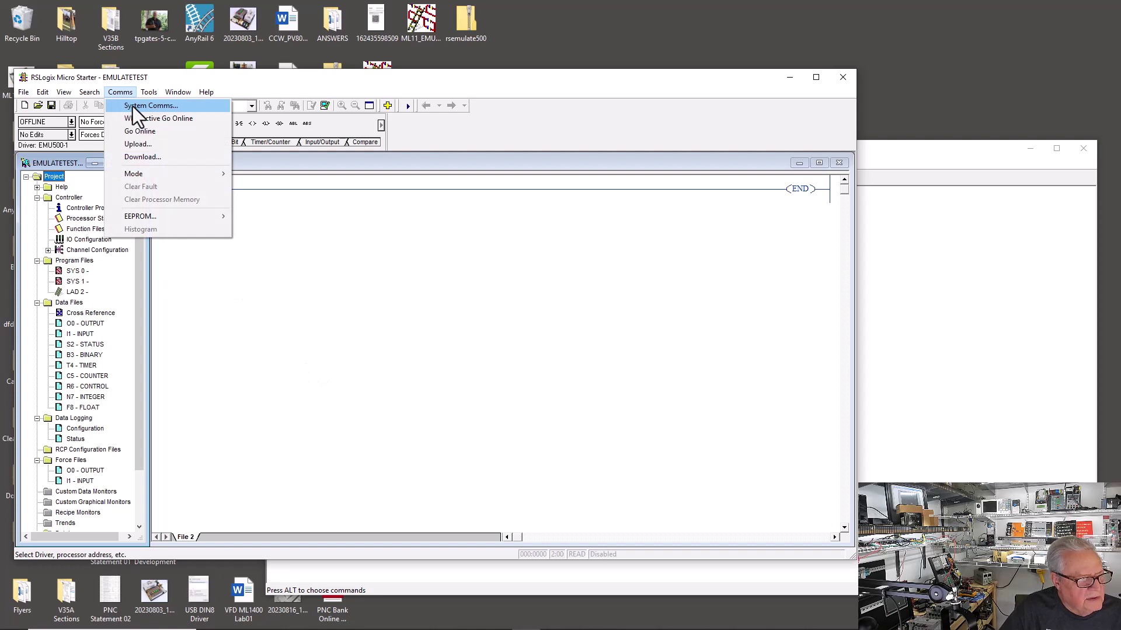
pyautogui.click(291, 209)
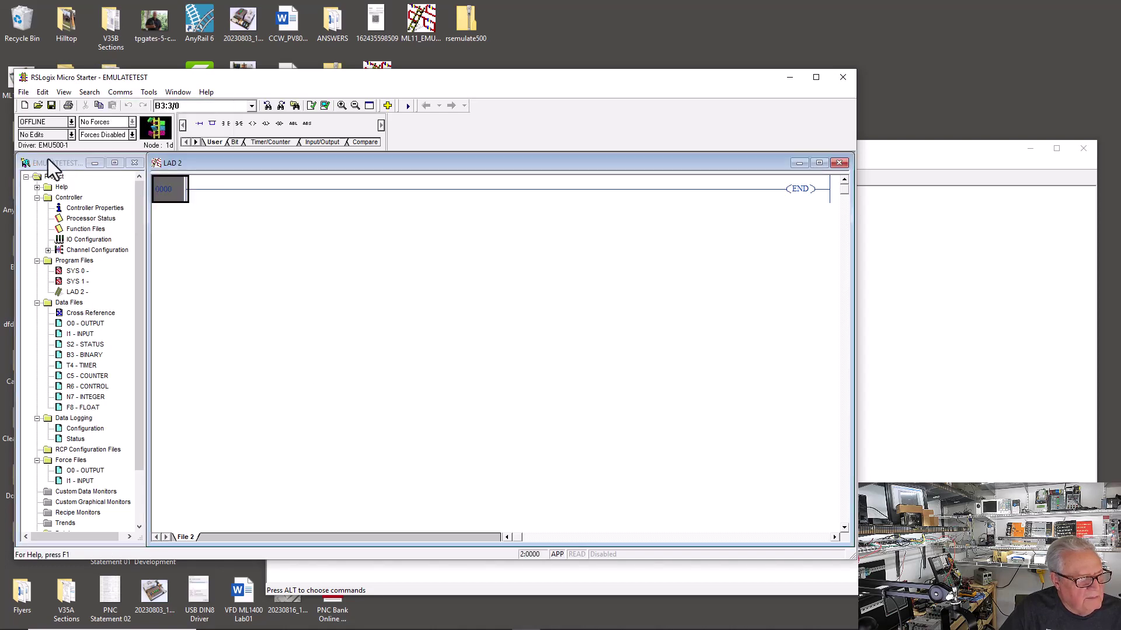
pyautogui.click(70, 125)
pyautogui.click(64, 148)
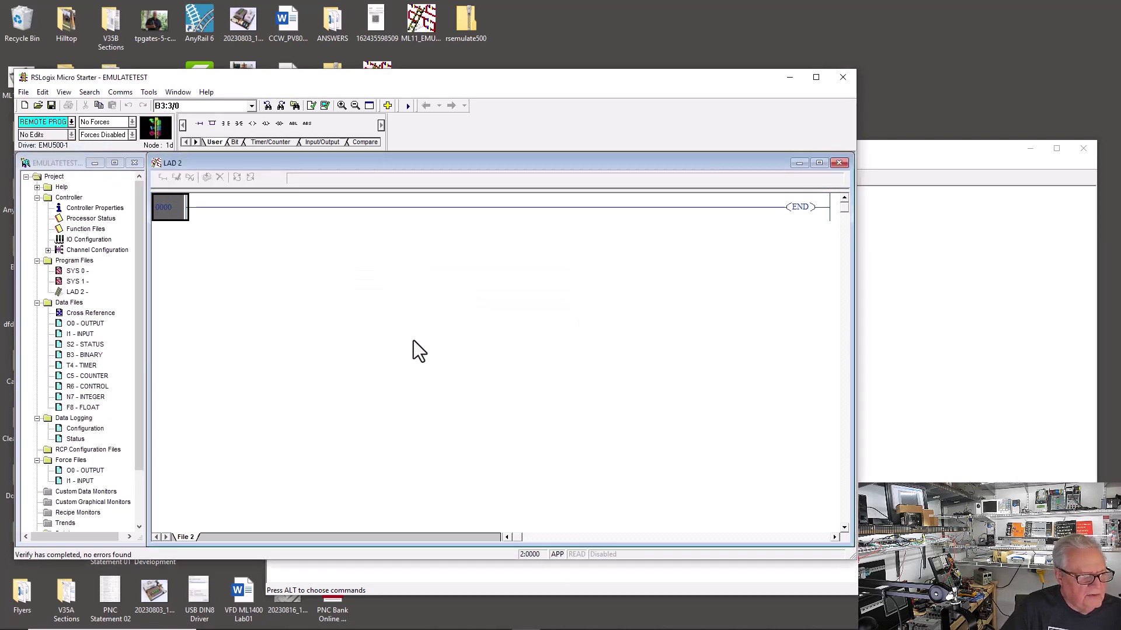
pyautogui.click(71, 121)
# Switch the controller from Remote Program to Remote Run so Emulate500 shows Mode: Run.
pyautogui.click(37, 176)
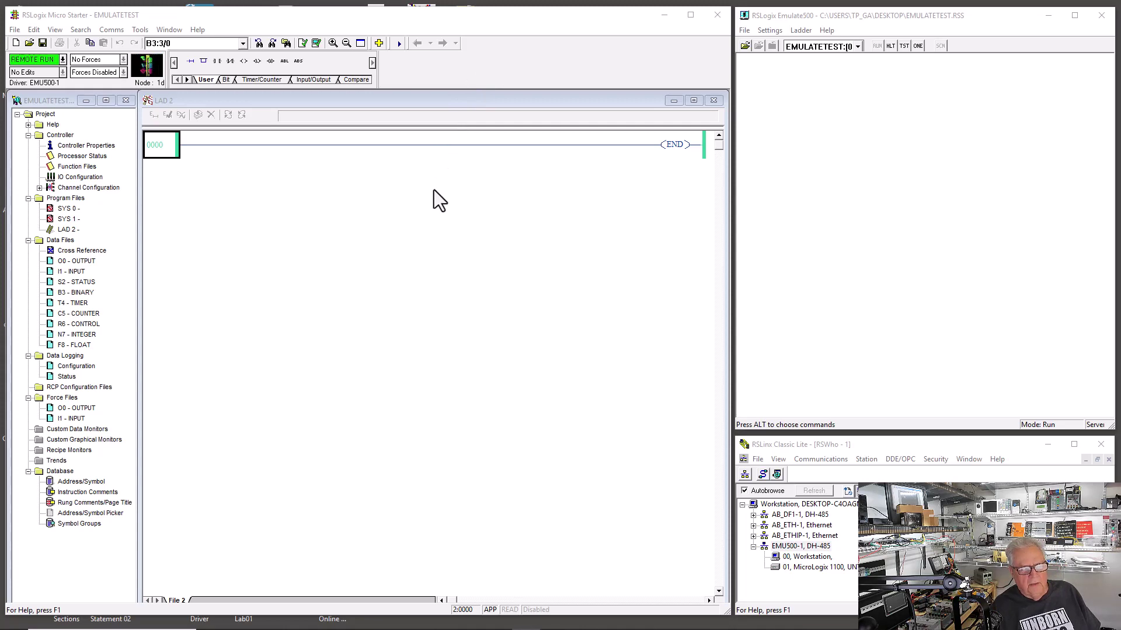
# Save the project as EMULATETEST1100 by appending 1100 to the file name.
pyautogui.click(15, 29)
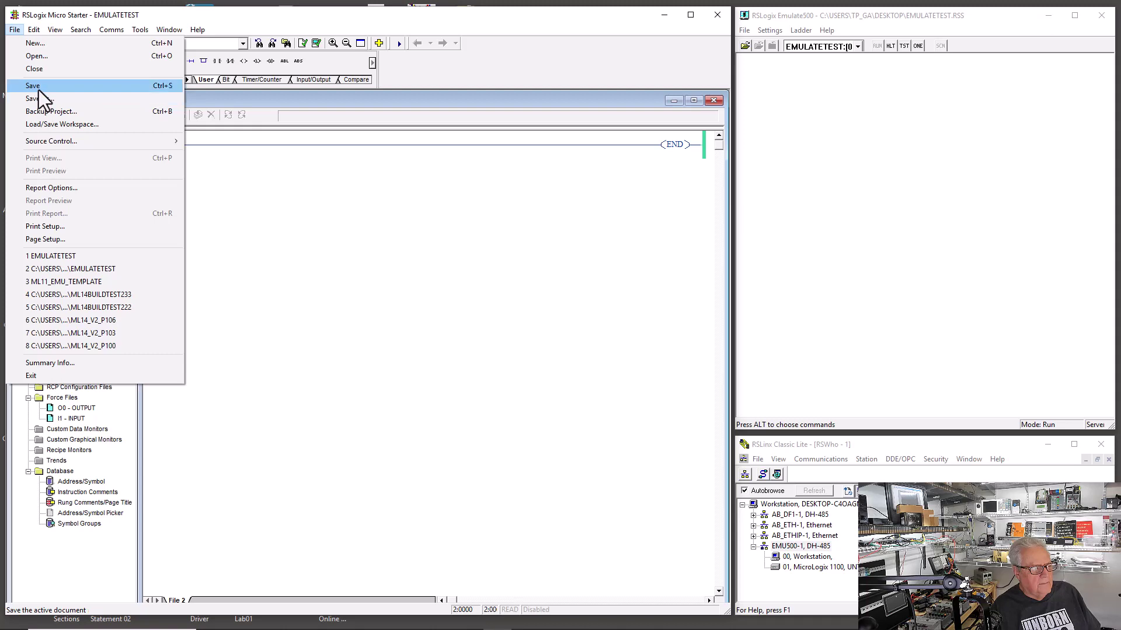
pyautogui.click(42, 100)
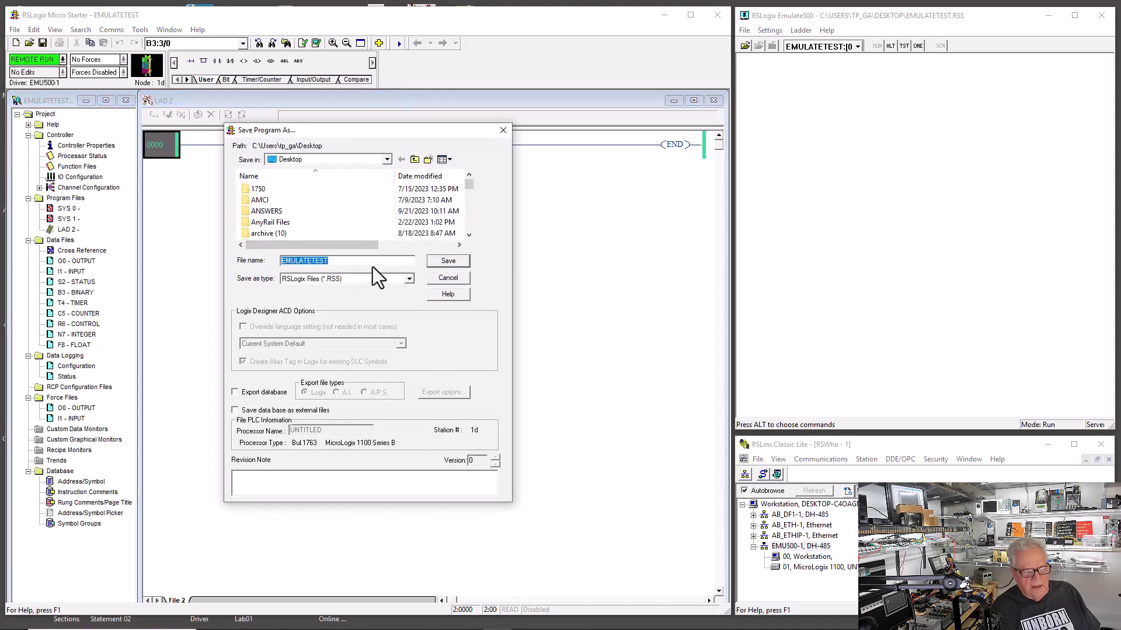
pyautogui.click(350, 264)
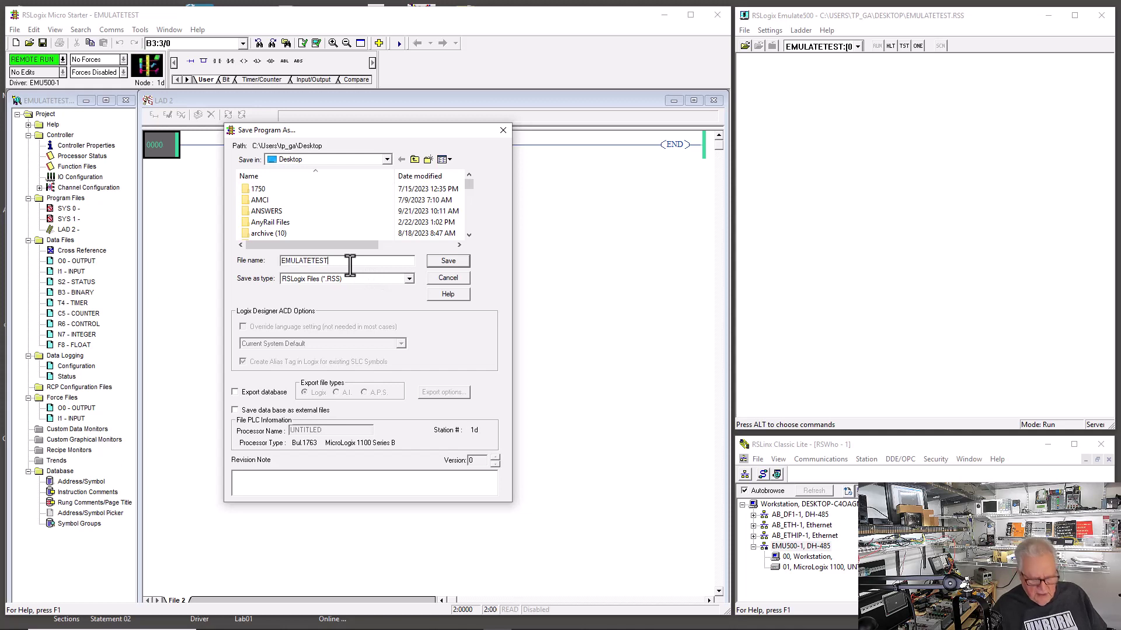
pyautogui.write('1100')
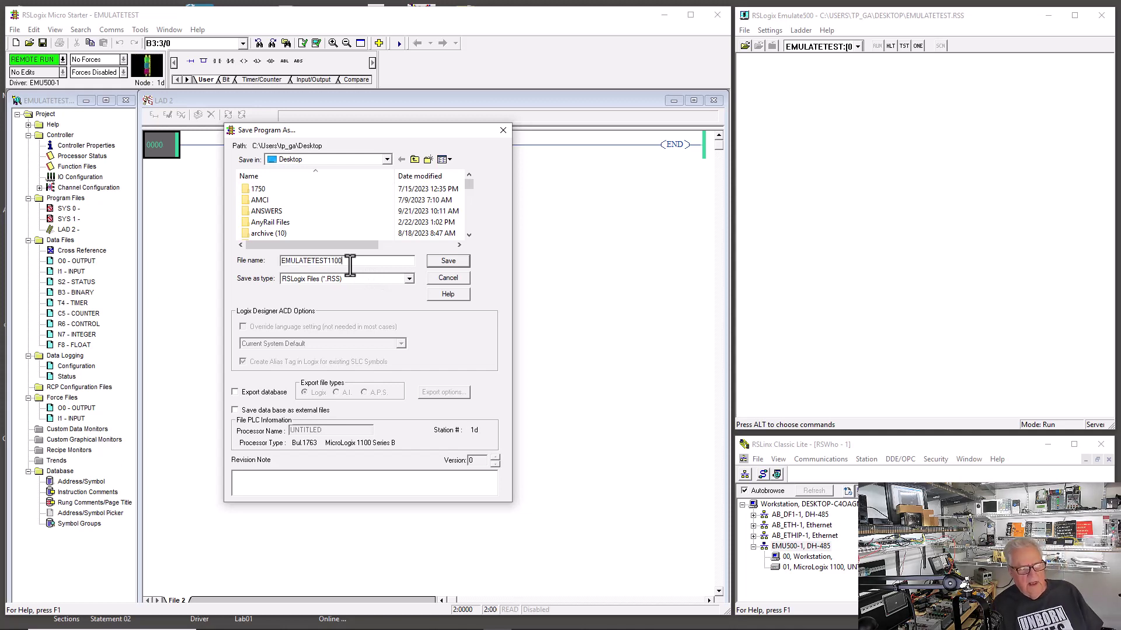
pyautogui.click(444, 260)
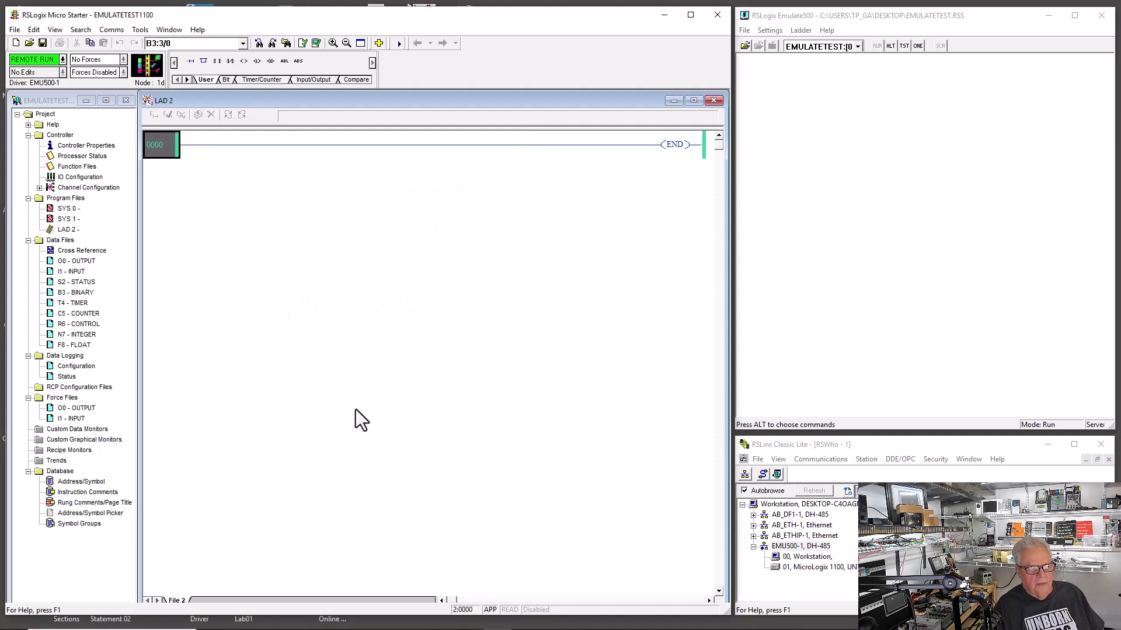
# Launch a second RSLogix Micro Starter Lite session.
pyautogui.moveTo(268, 620)
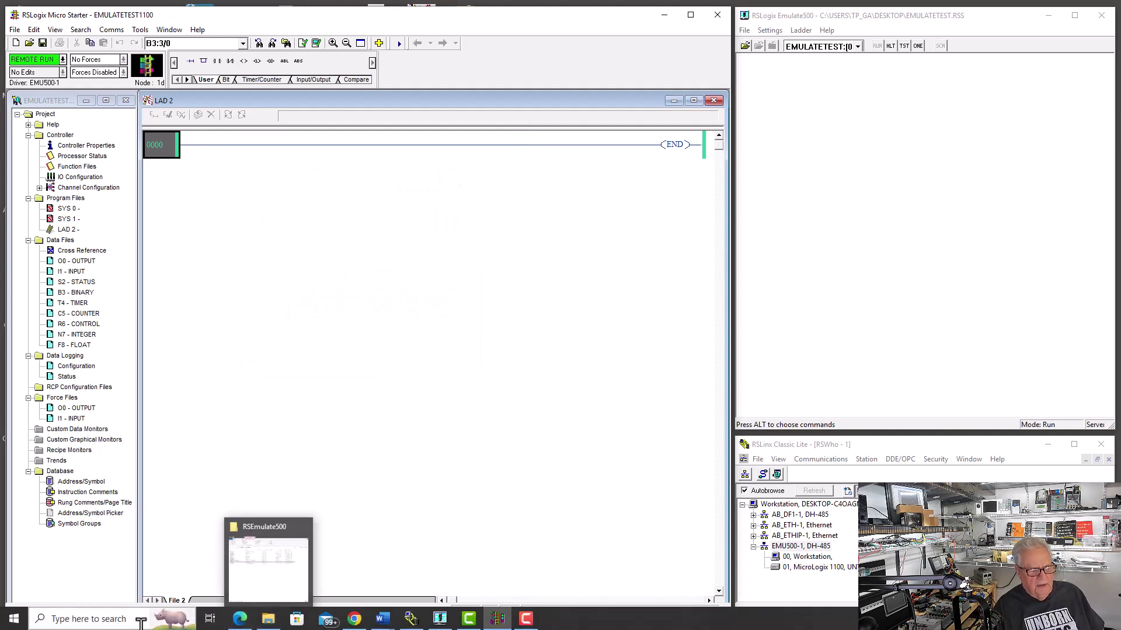
pyautogui.click(17, 621)
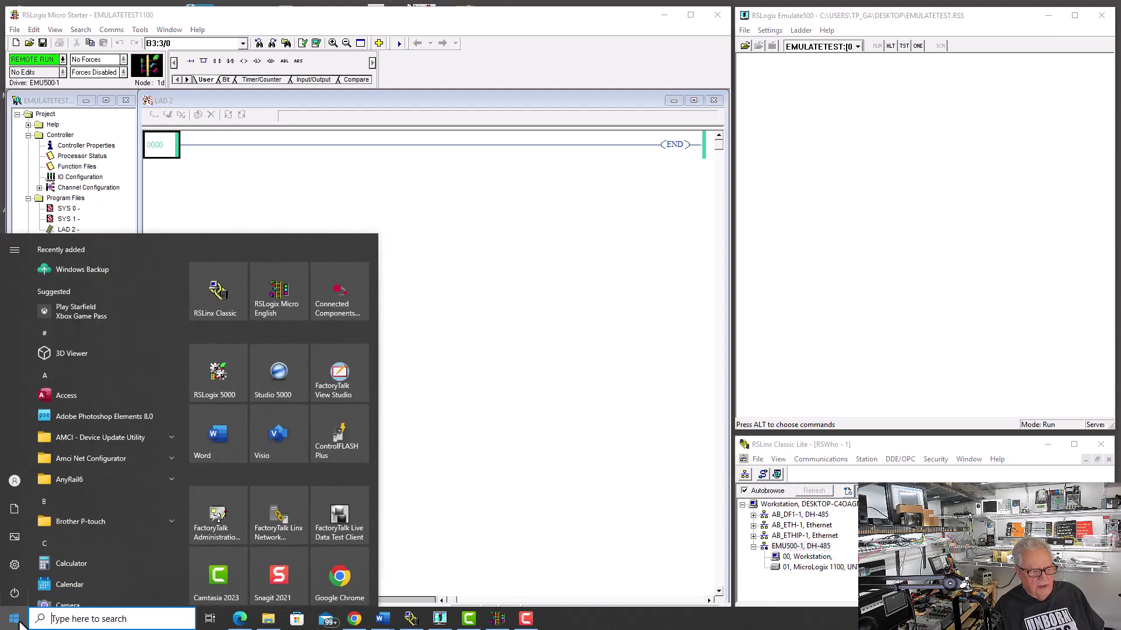
pyautogui.click(280, 302)
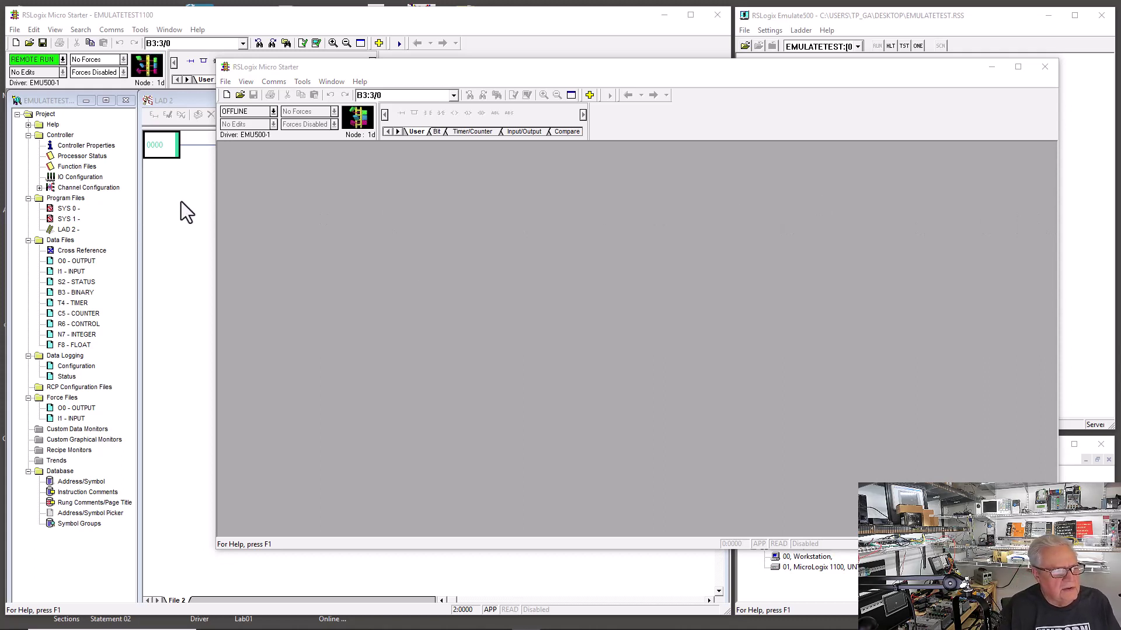
# Open EMULATETEST1100 from the Desktop in the new session.
pyautogui.click(225, 82)
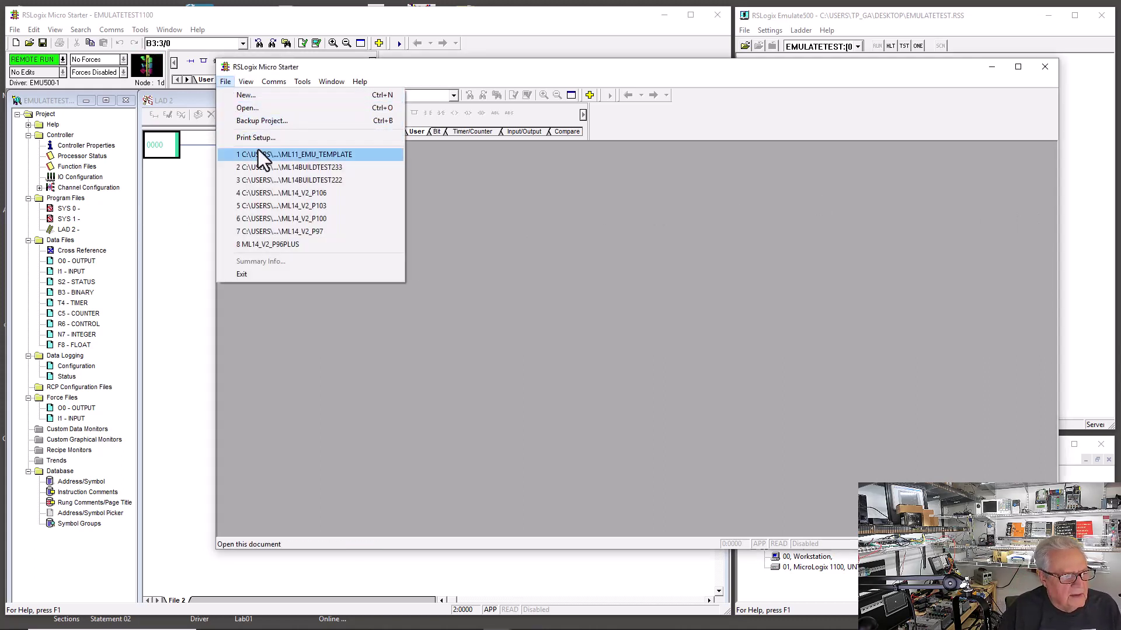
pyautogui.click(250, 107)
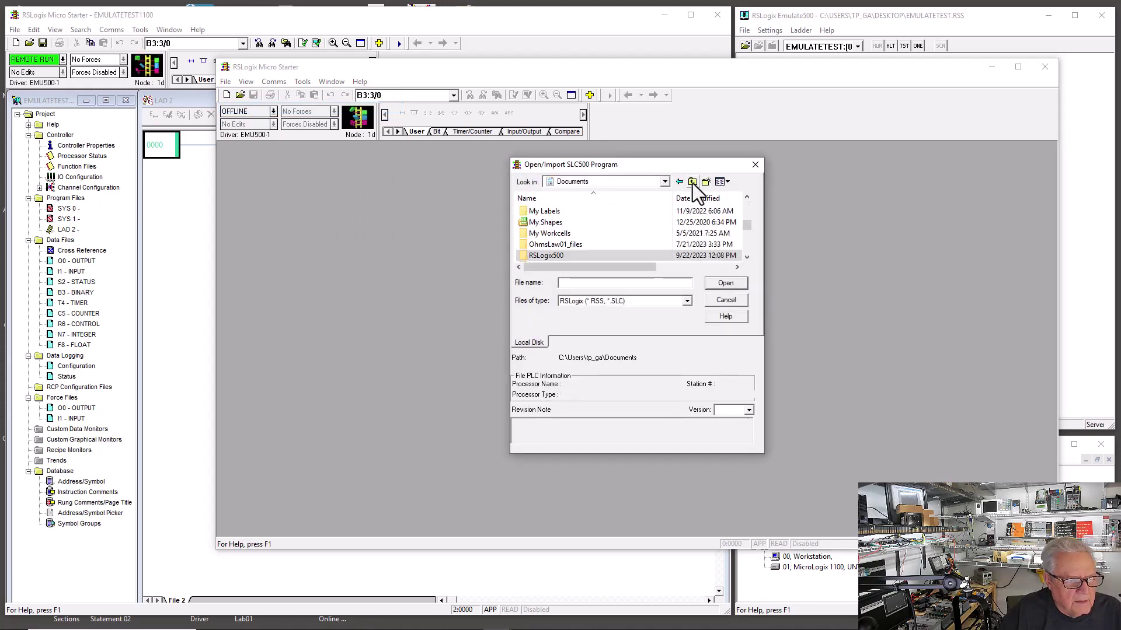
pyautogui.click(693, 182)
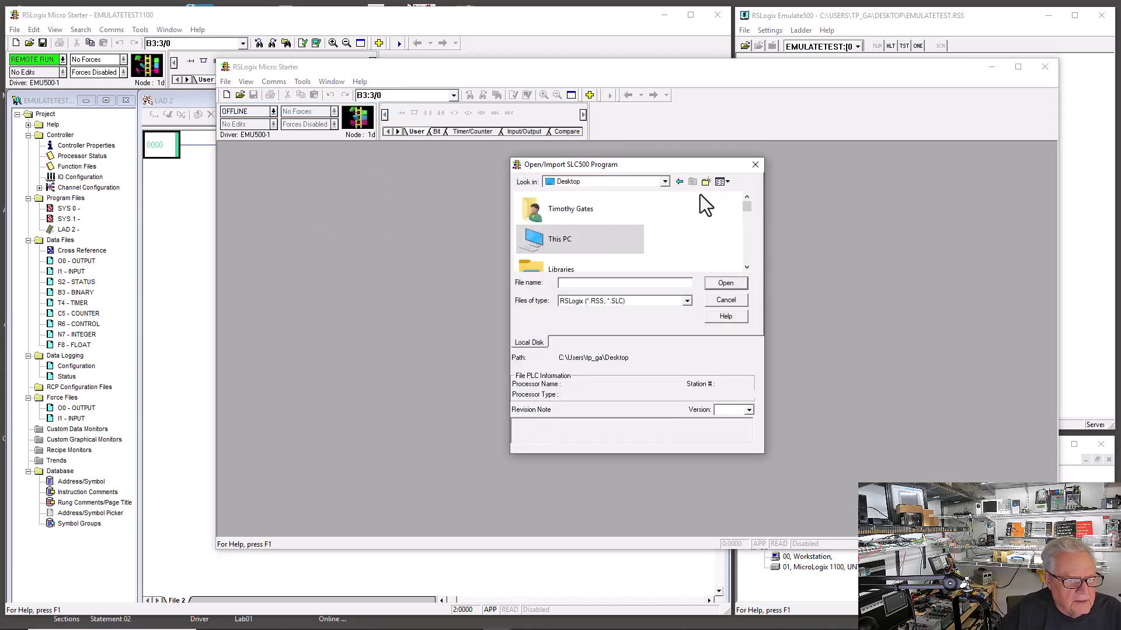
pyautogui.click(746, 261)
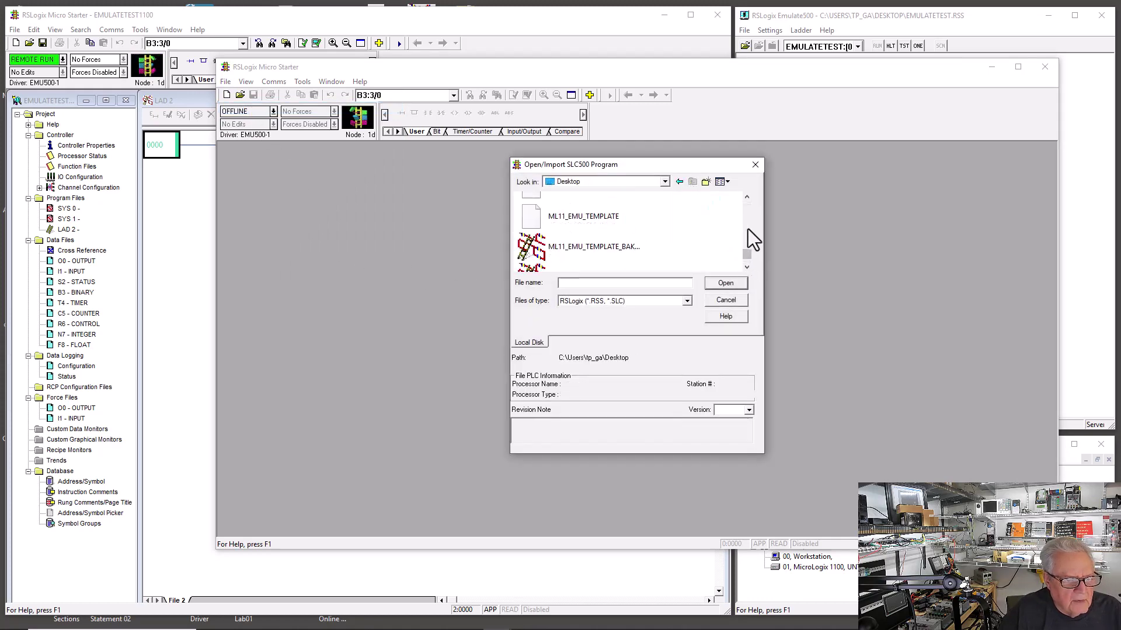
pyautogui.click(748, 228)
pyautogui.click(748, 228)
pyautogui.click(692, 181)
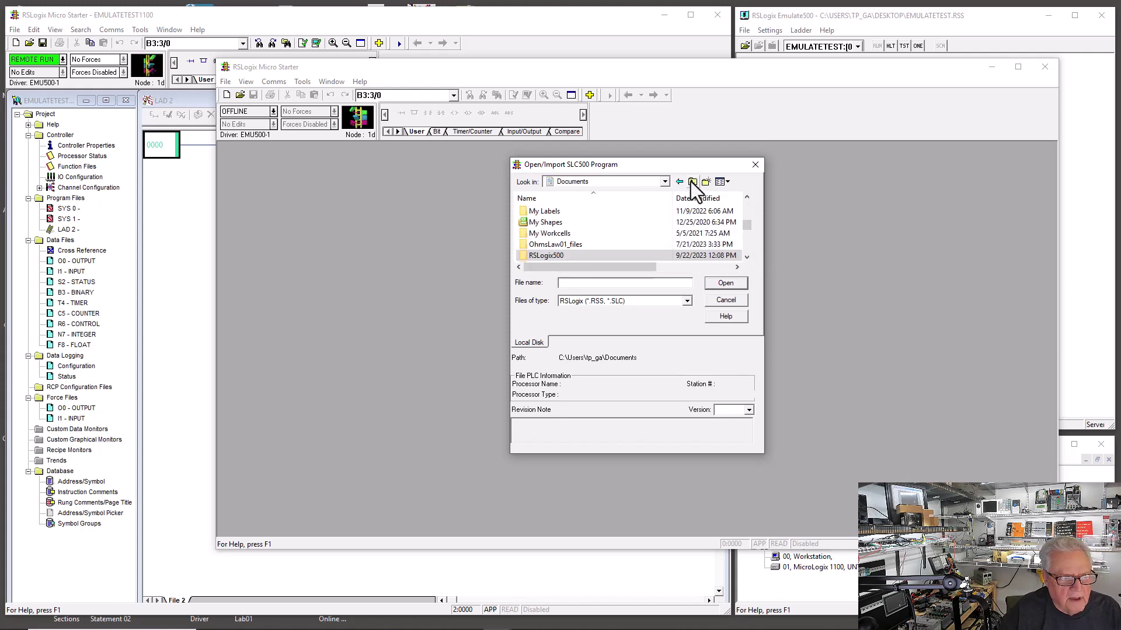
pyautogui.click(692, 182)
pyautogui.click(747, 267)
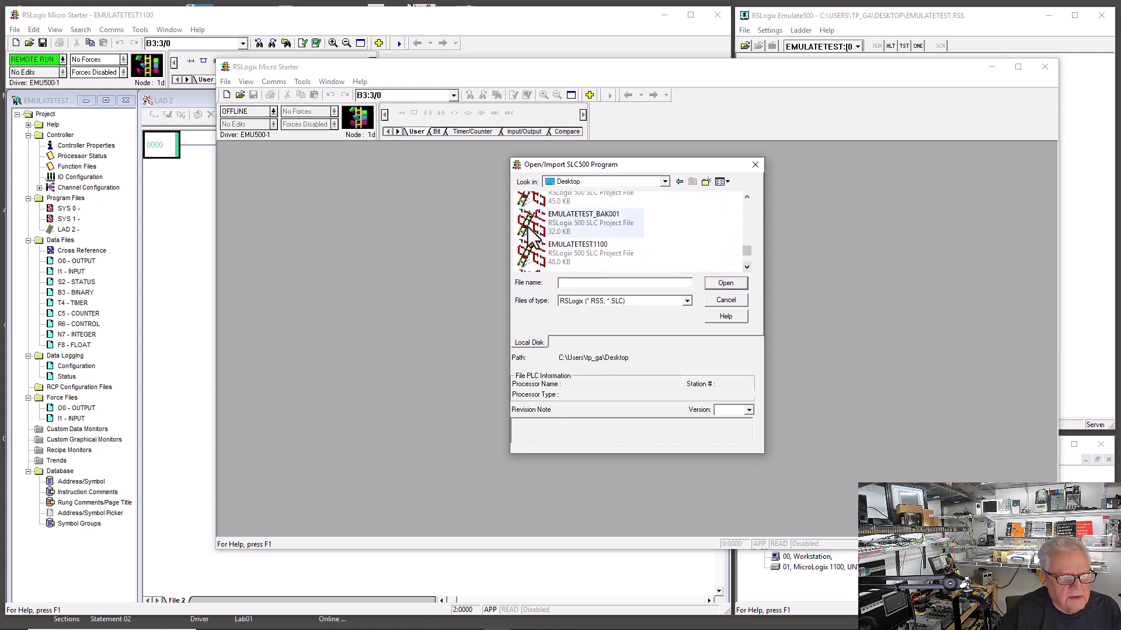
pyautogui.click(569, 243)
pyautogui.click(721, 286)
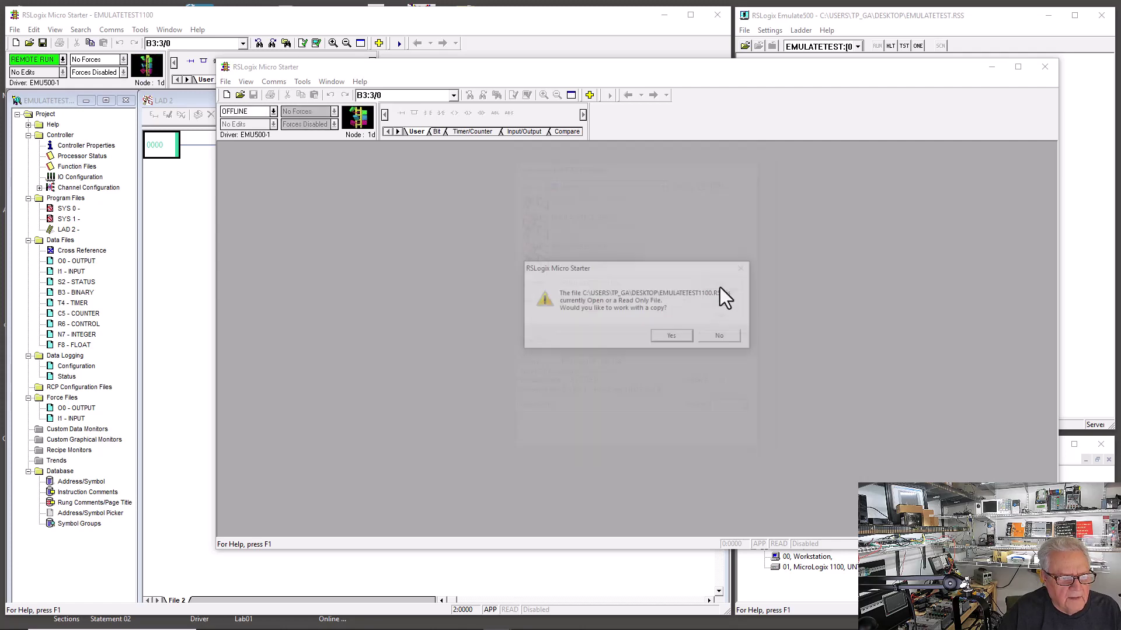
# Accept the read-only warning and change the processor to Bul.1766 MicroLogix 1400 Series B, resizing data tables.
pyautogui.click(673, 338)
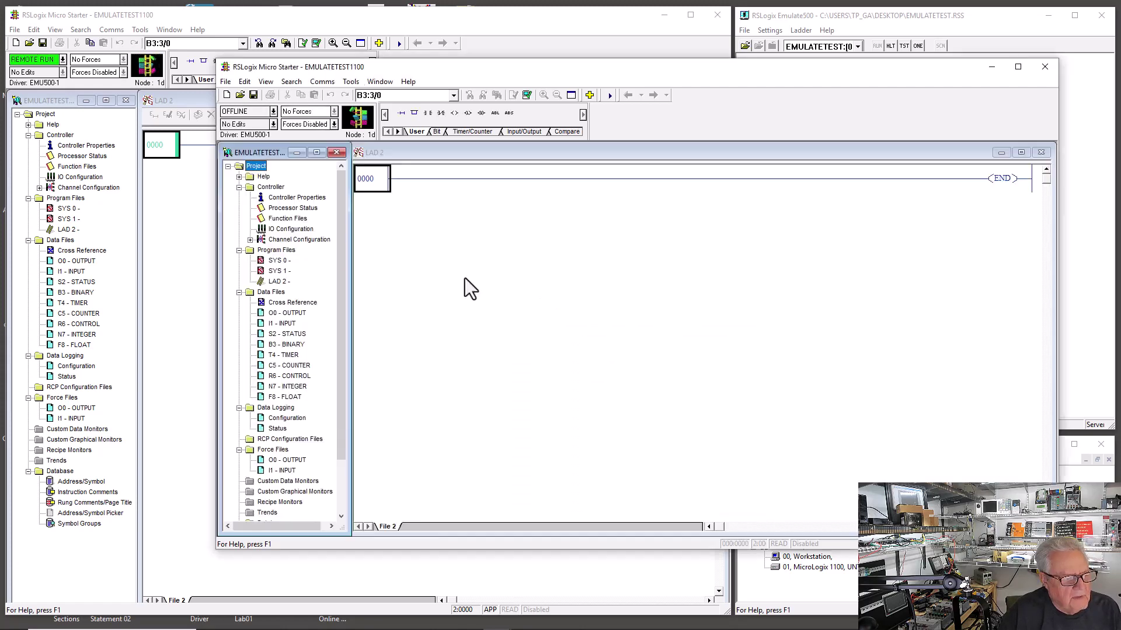
pyautogui.doubleClick(297, 198)
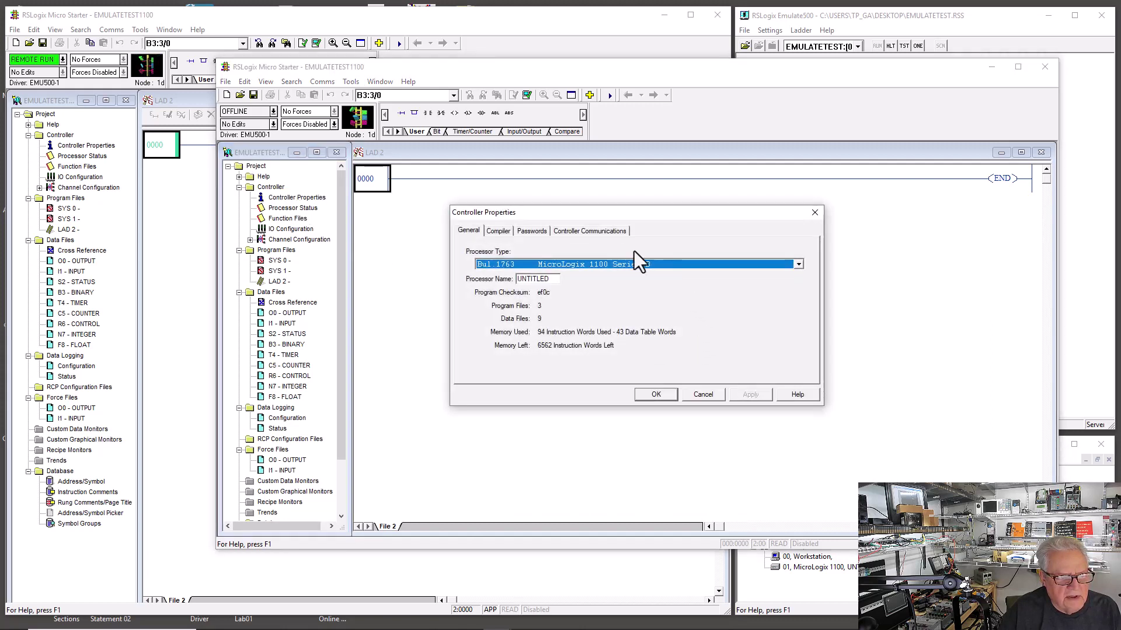
pyautogui.click(799, 265)
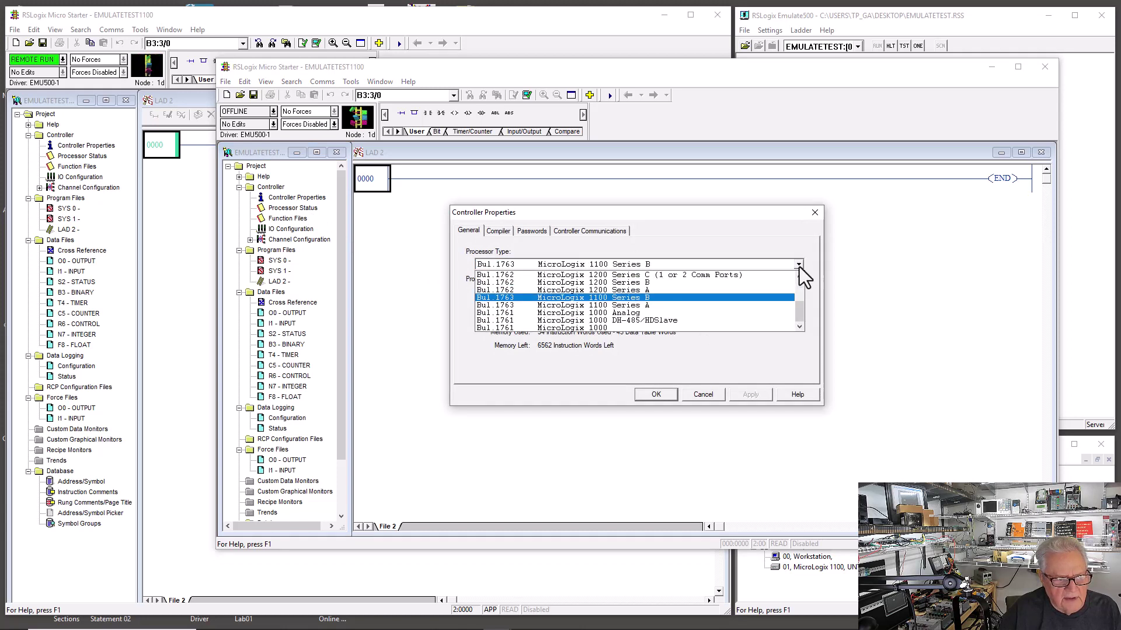
pyautogui.scroll(4, 800, 275)
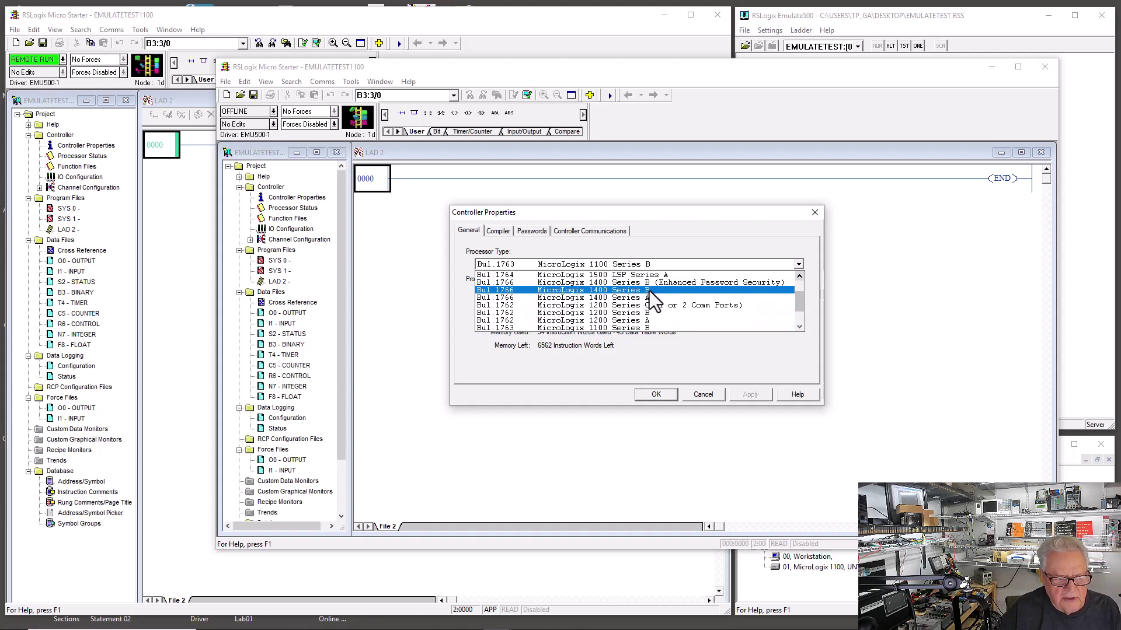
pyautogui.click(649, 291)
pyautogui.click(744, 393)
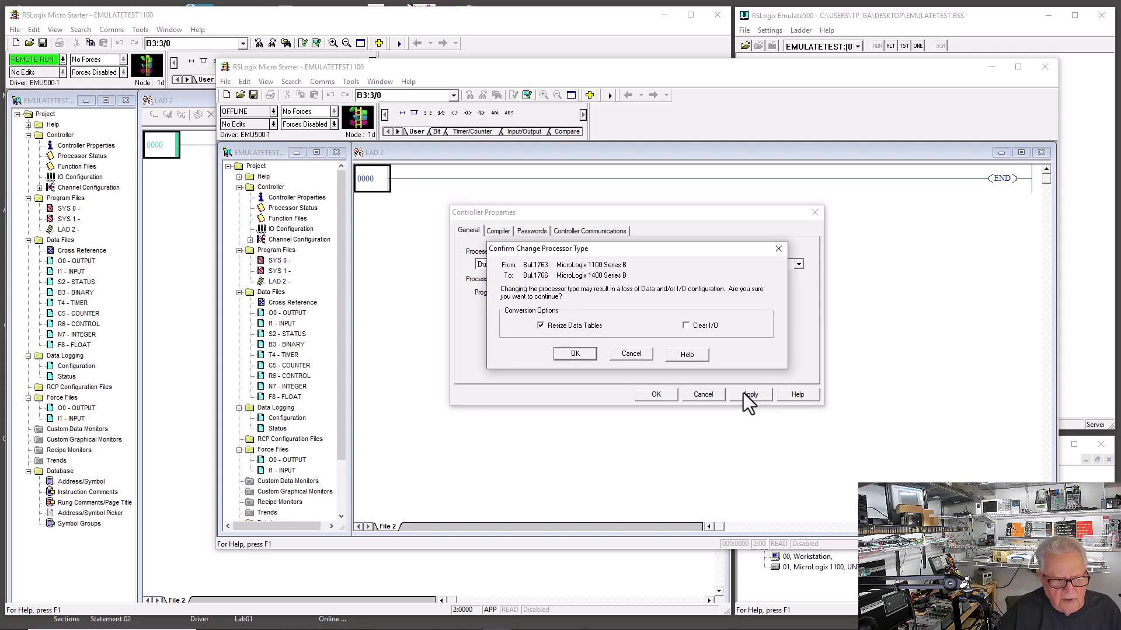
pyautogui.click(582, 359)
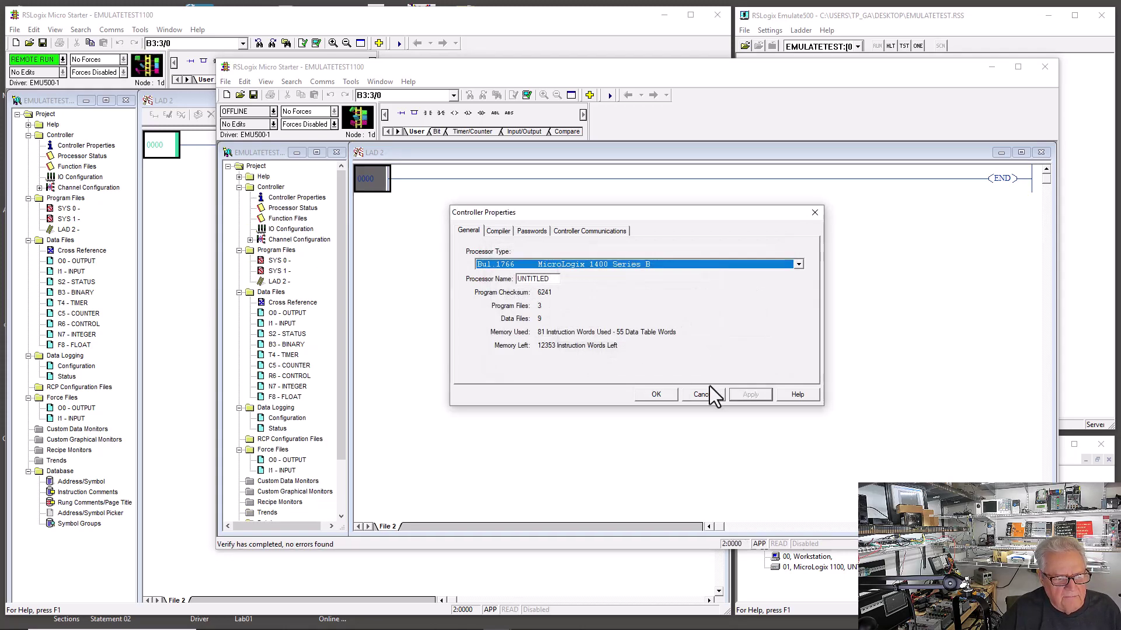
pyautogui.click(663, 393)
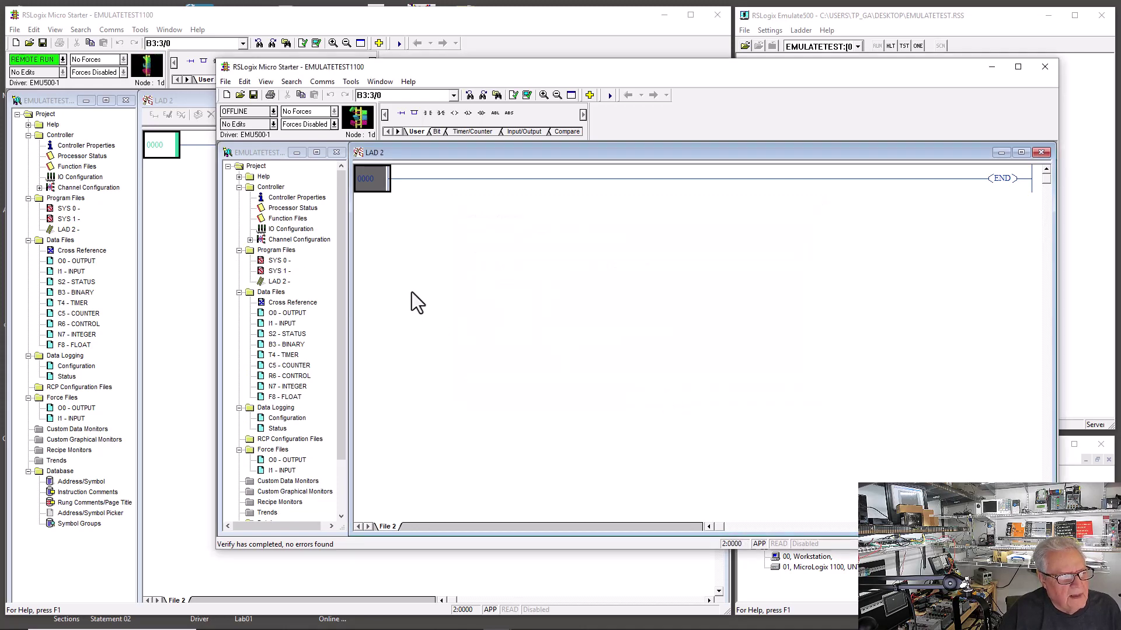
# In Channel Configuration, set Channel 0 baud to 38.4K and disable BOOTP on Channel 1 Ethernet.
pyautogui.doubleClick(283, 241)
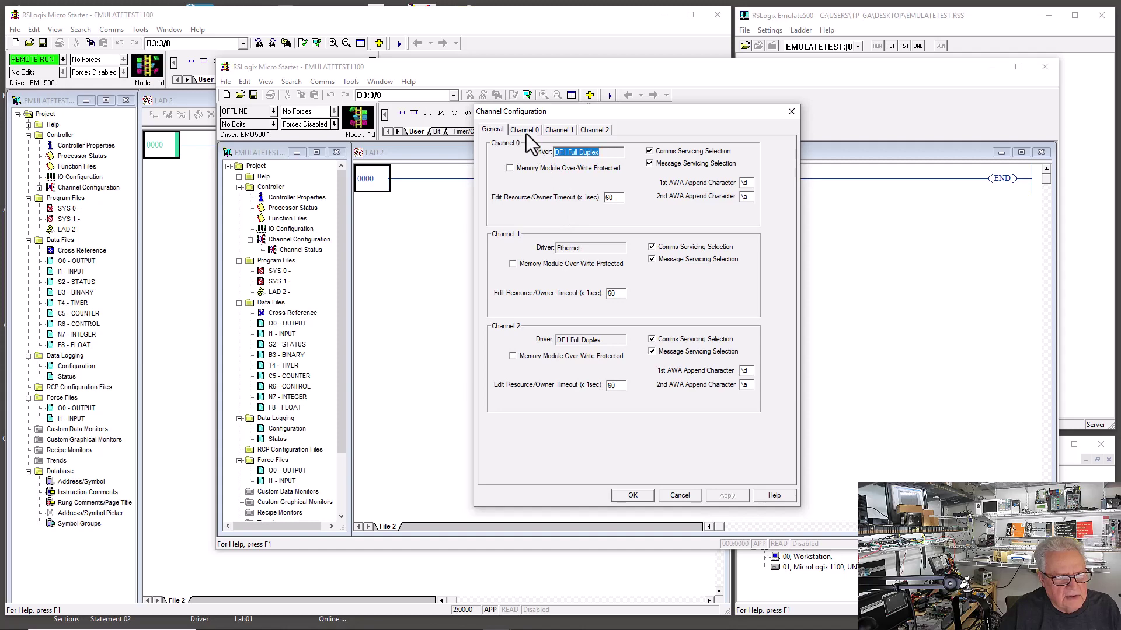
pyautogui.click(525, 132)
pyautogui.click(560, 164)
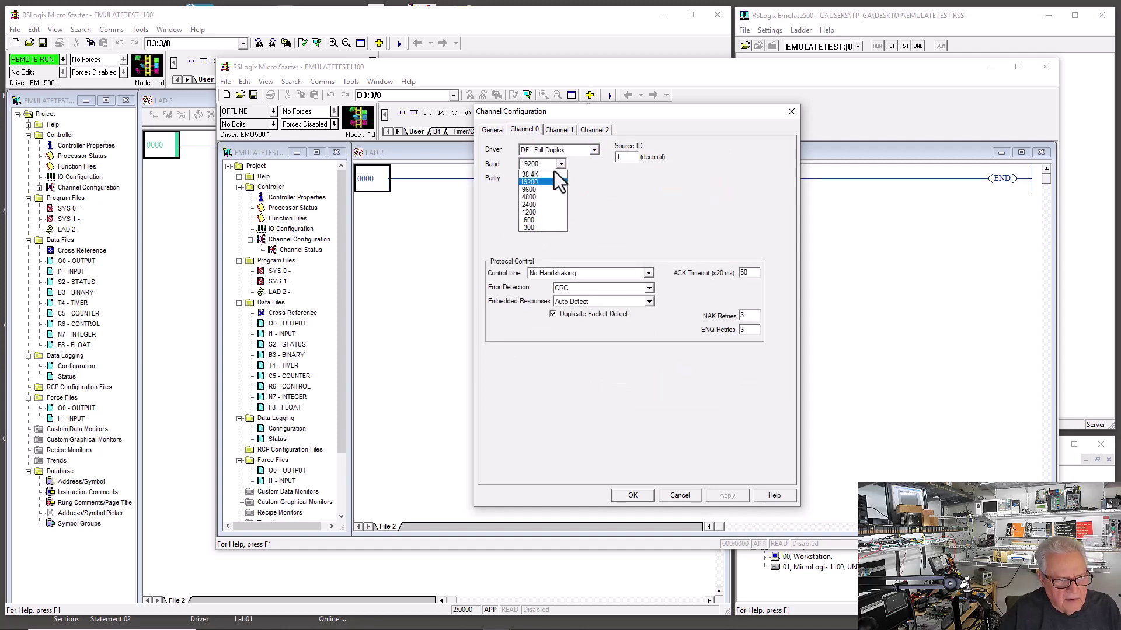
pyautogui.click(553, 174)
pyautogui.click(560, 131)
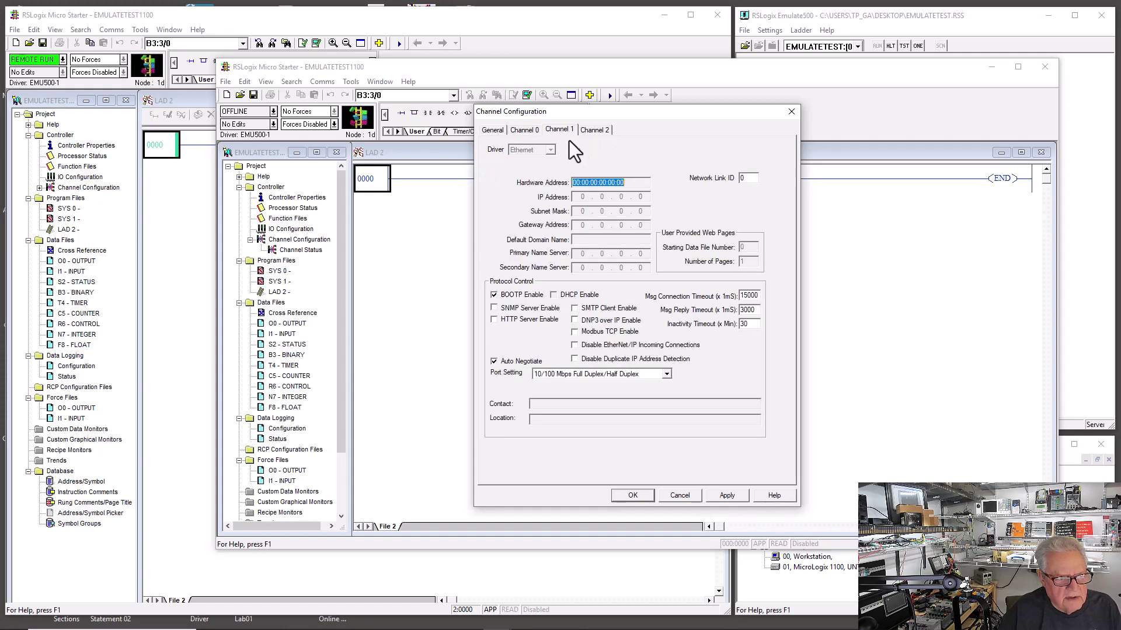
pyautogui.click(494, 296)
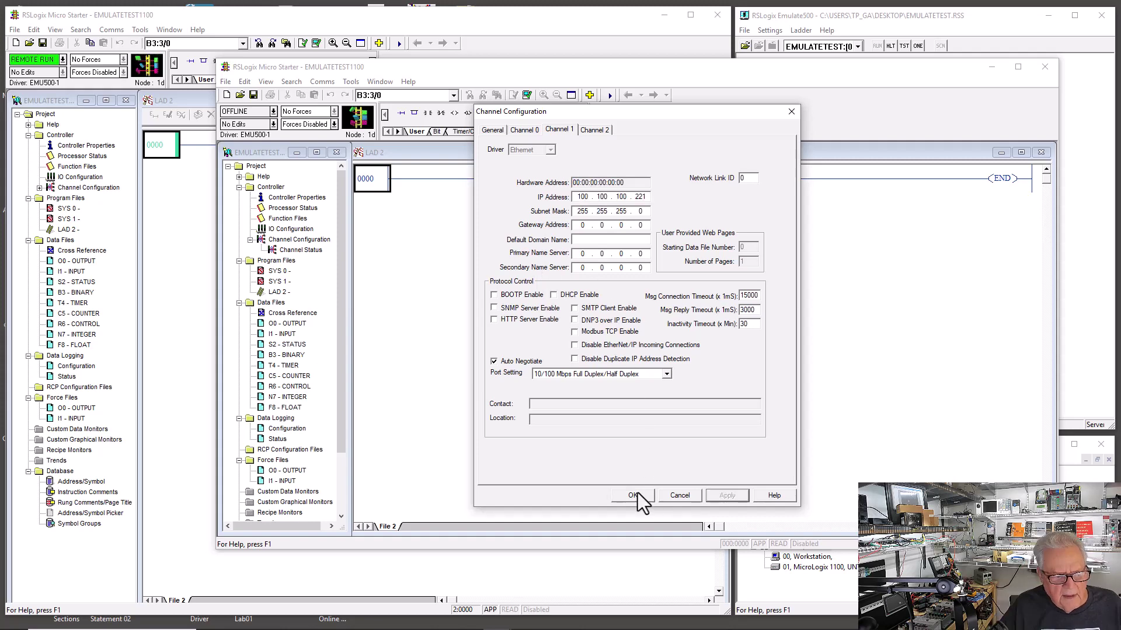
pyautogui.click(637, 495)
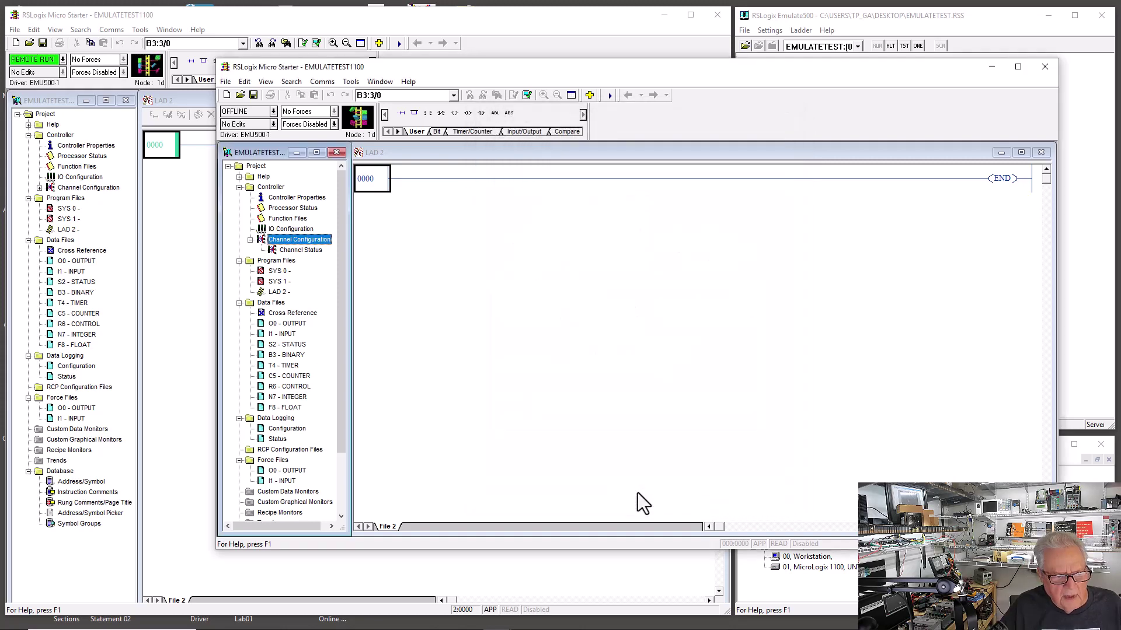
# In System Comms, select the MicroLogix1400 at 100.100.100.221 under AB_ETHIP-1 and start a download.
pyautogui.click(313, 83)
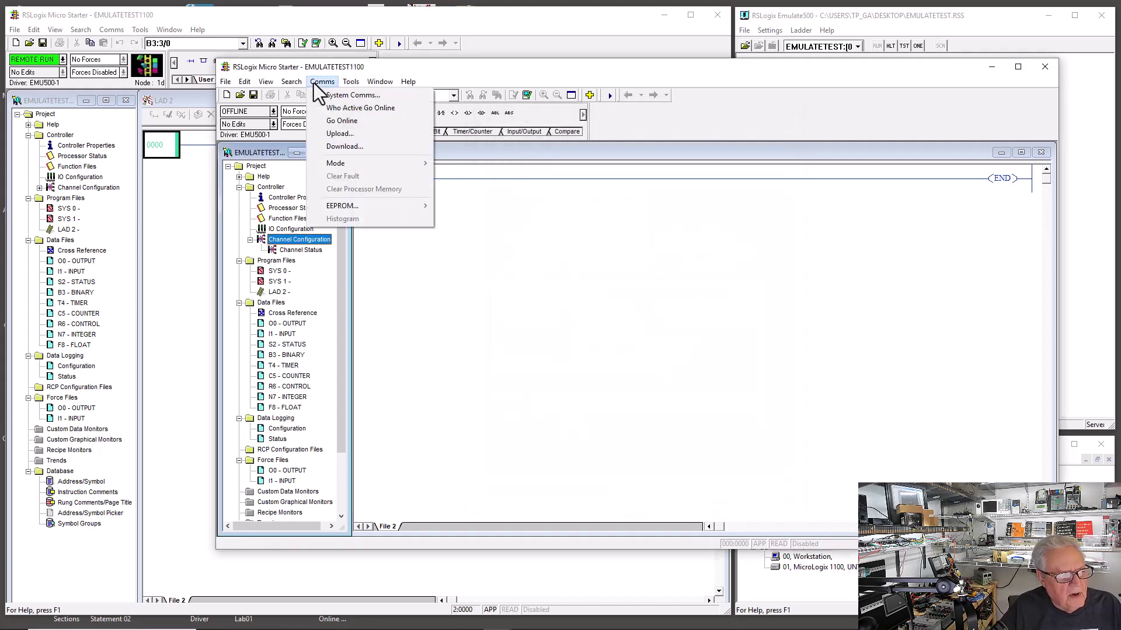
pyautogui.click(362, 97)
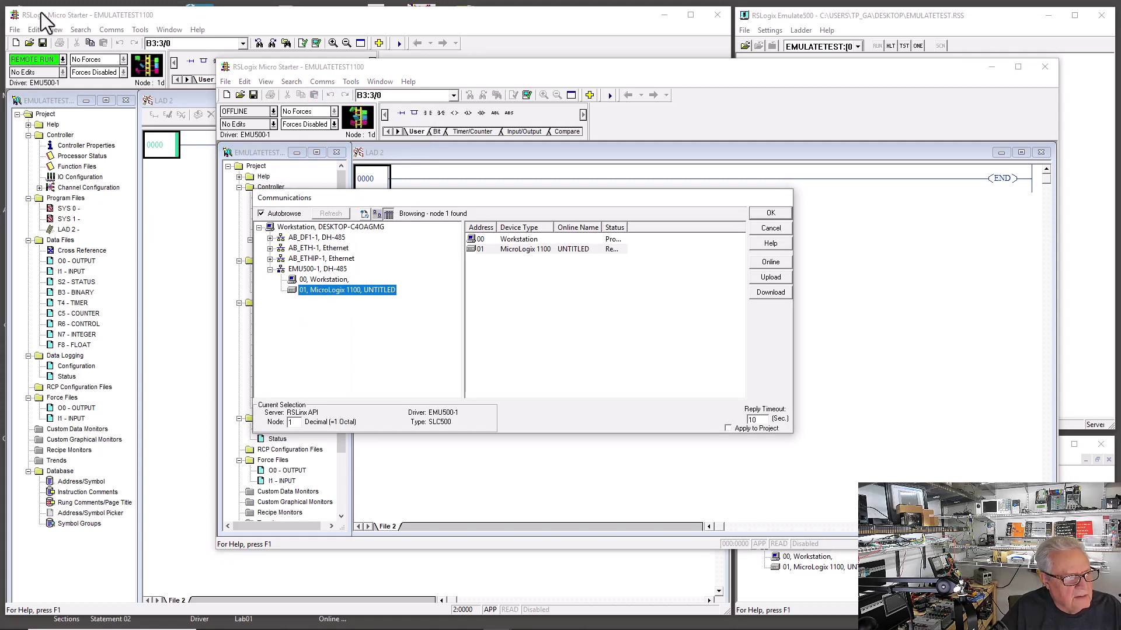
pyautogui.click(269, 259)
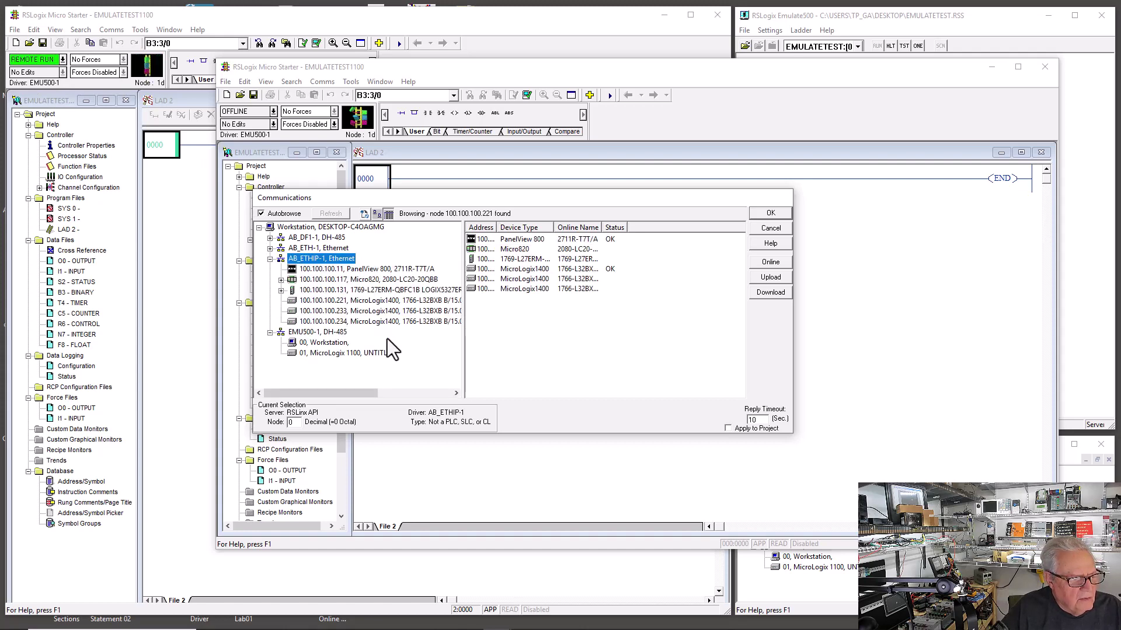
pyautogui.click(366, 301)
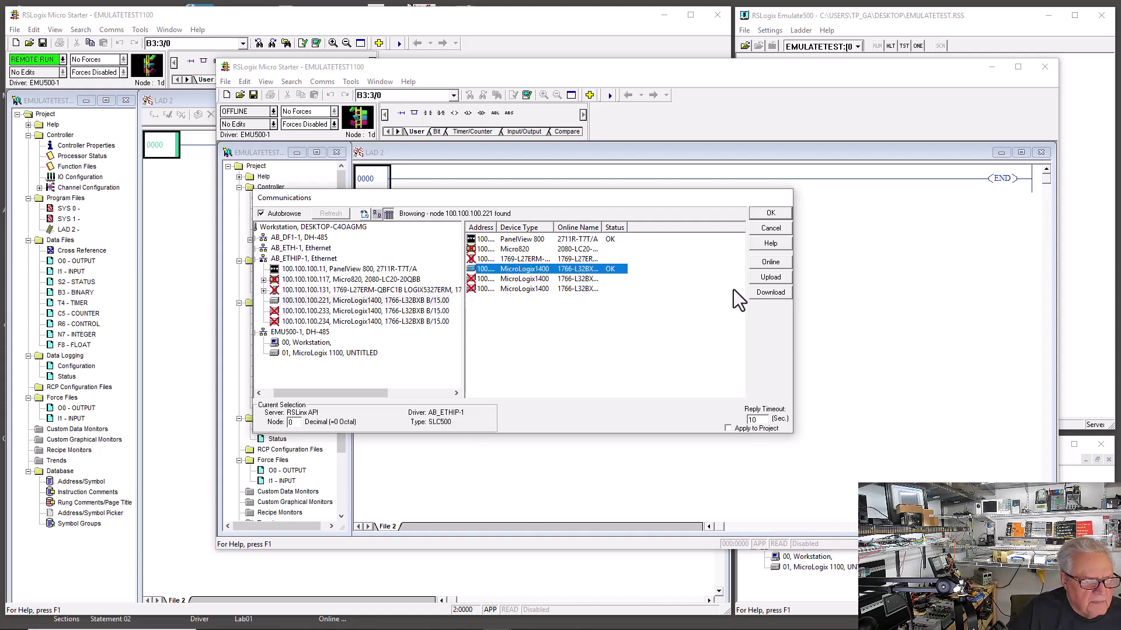
pyautogui.click(775, 293)
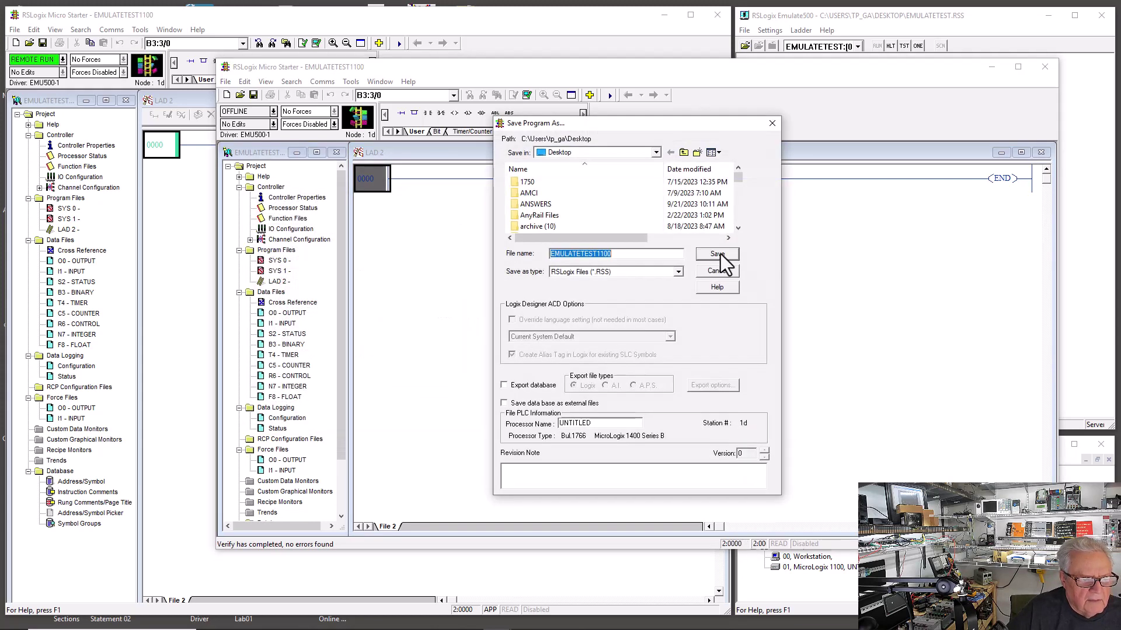
# Accept the 'Cannot write to this file' prompt and select the file name's trailing digits for replacement.
pyautogui.click(723, 257)
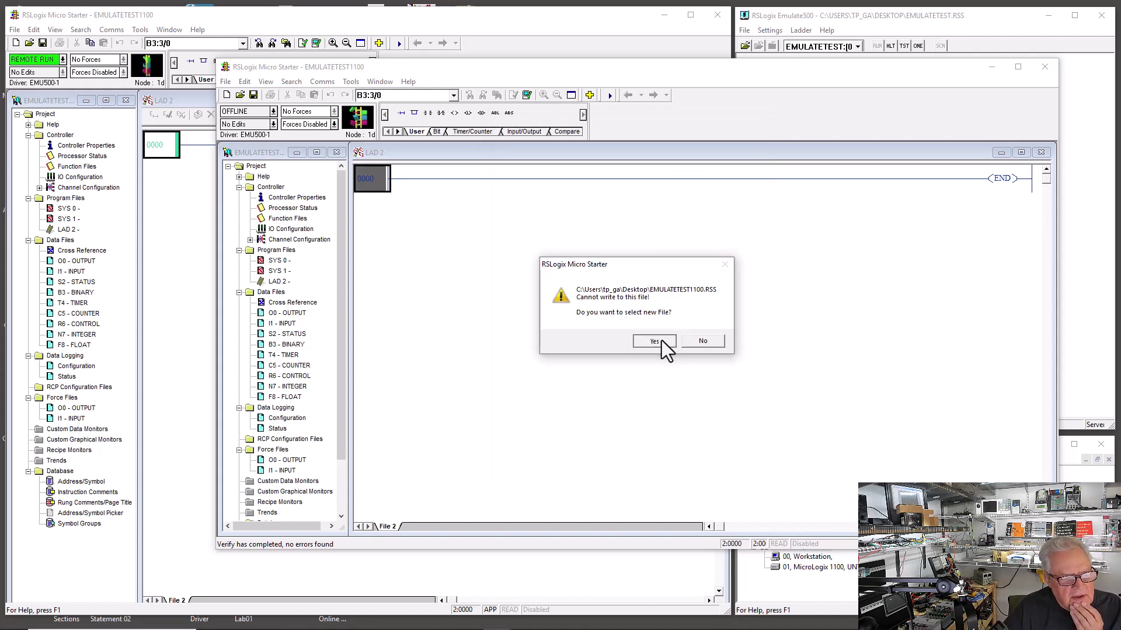
pyautogui.click(663, 342)
pyautogui.moveTo(618, 257); pyautogui.dragTo(604, 254)
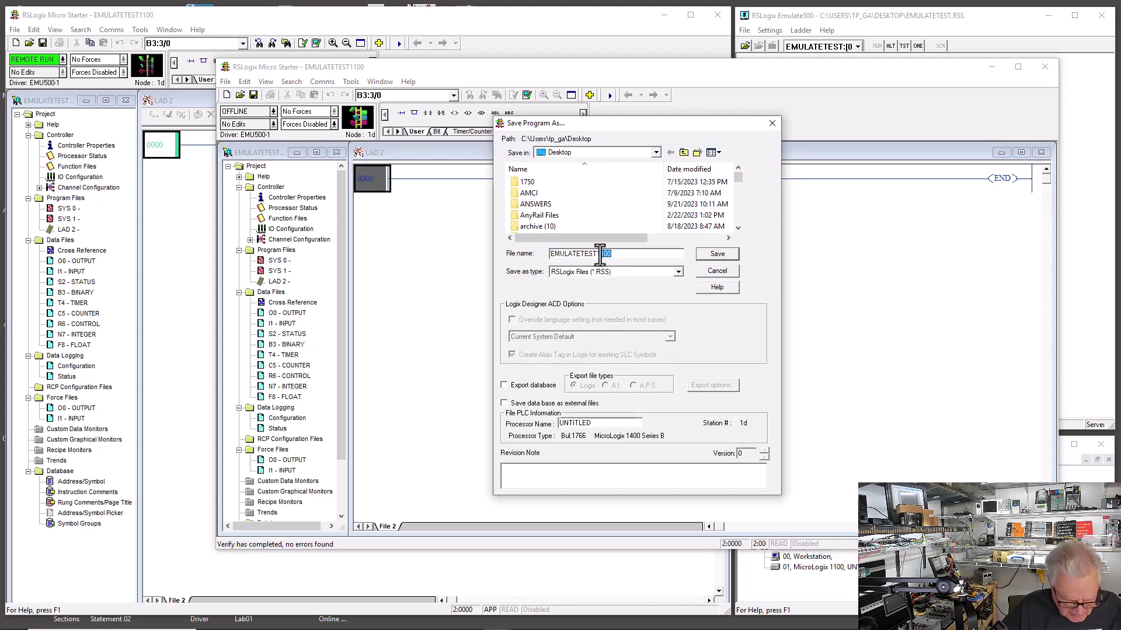
# Save the program as EMULATETEST1400 and confirm the download to the MicroLogix 1400.
pyautogui.write('400')
pyautogui.click(717, 254)
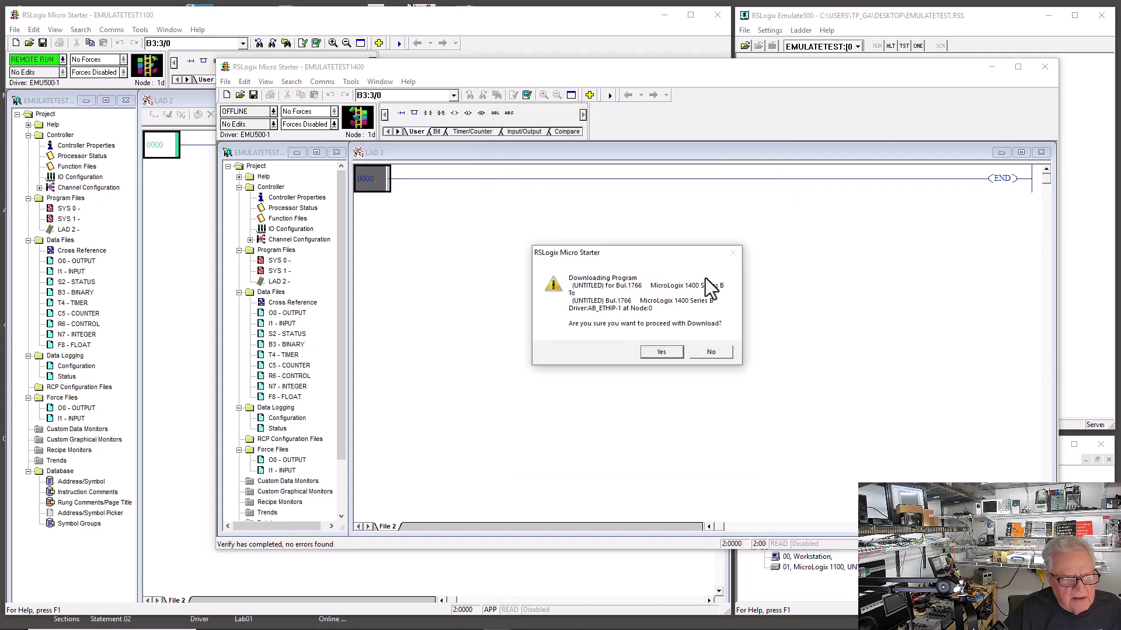
pyautogui.click(661, 351)
# Put the MicroLogix 1400 into Remote Run and check Controller Properties.
pyautogui.click(273, 111)
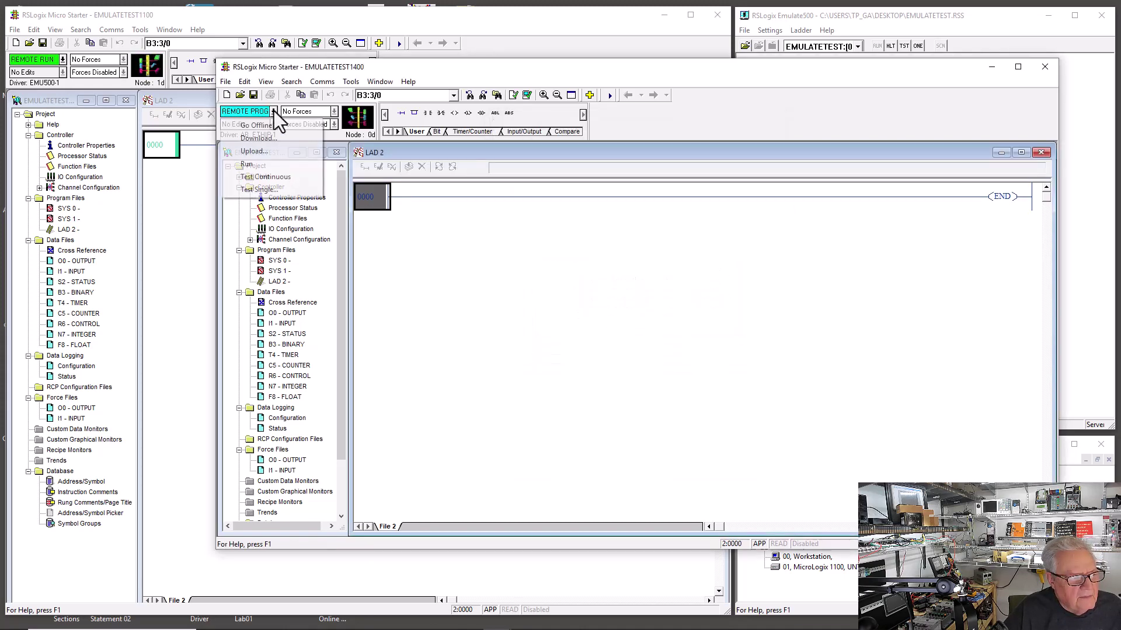
pyautogui.click(246, 164)
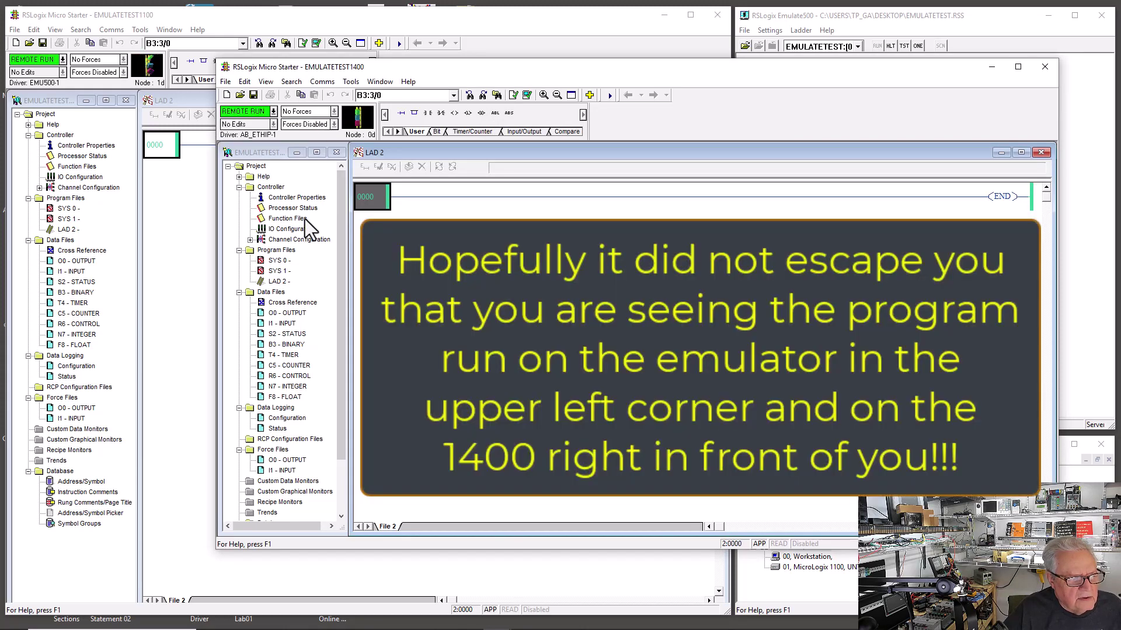
pyautogui.doubleClick(302, 200)
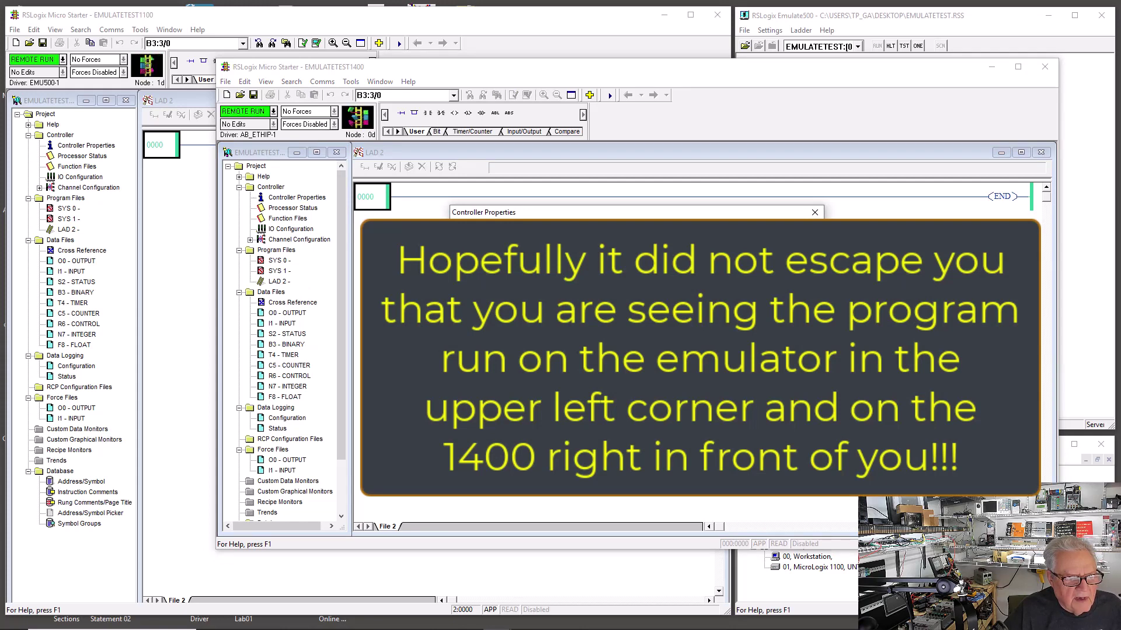
pyautogui.press('Escape')
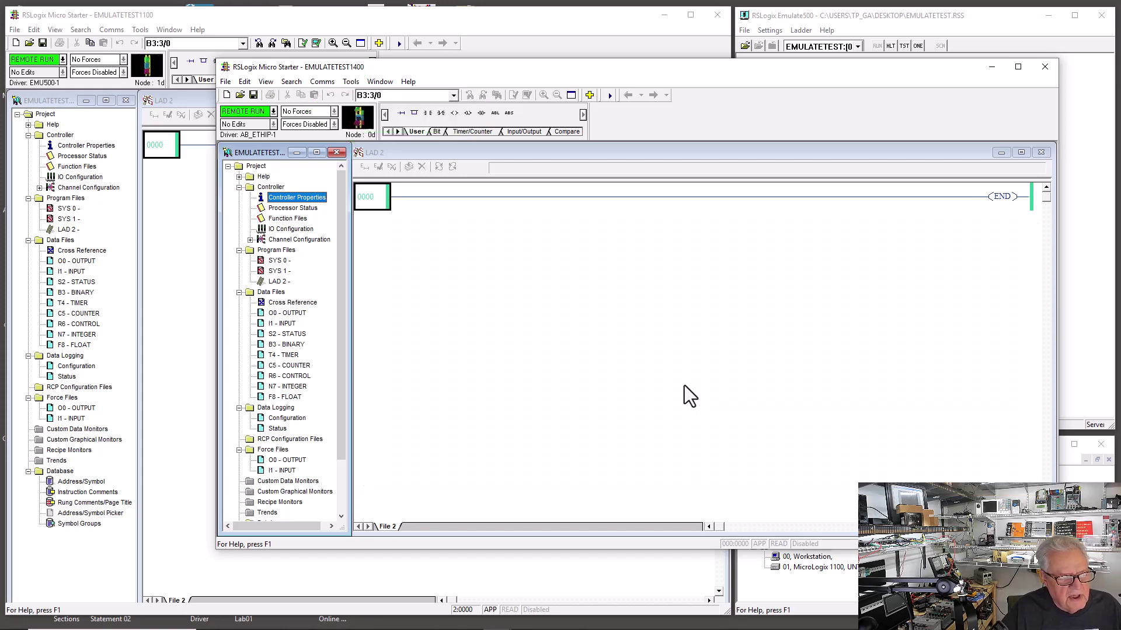
# Close the EMULATETEST1400 project window.
pyautogui.click(225, 82)
pyautogui.click(578, 259)
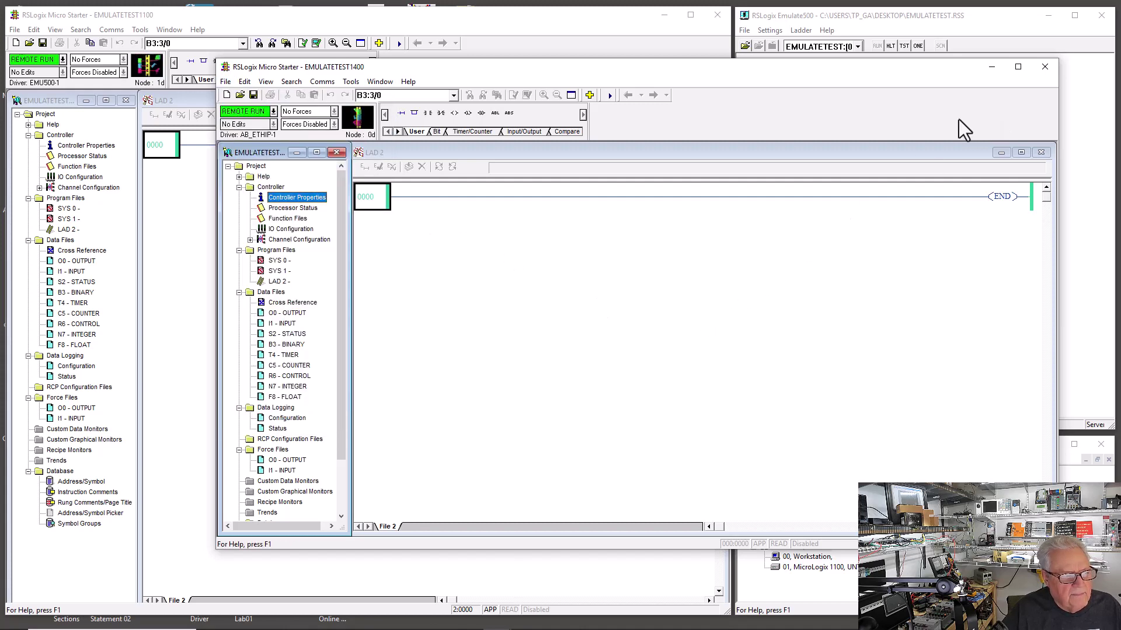
pyautogui.hotkey('alt', 'F4')
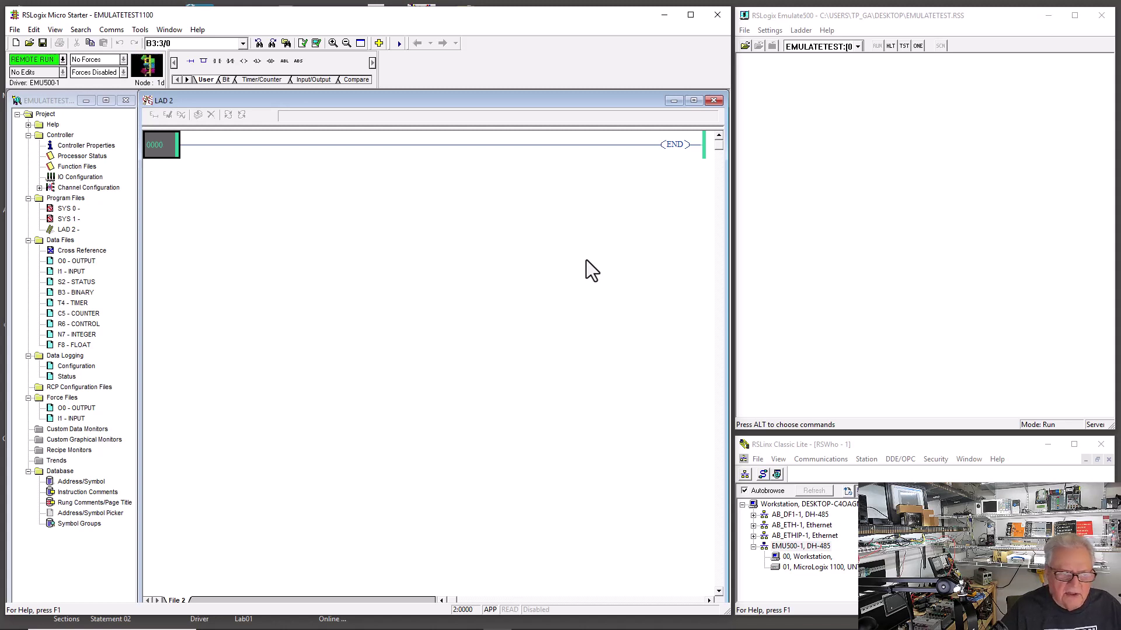
# Go offline from the emulator and open EMULATETEST1400 from the Desktop.
pyautogui.click(62, 59)
pyautogui.click(62, 73)
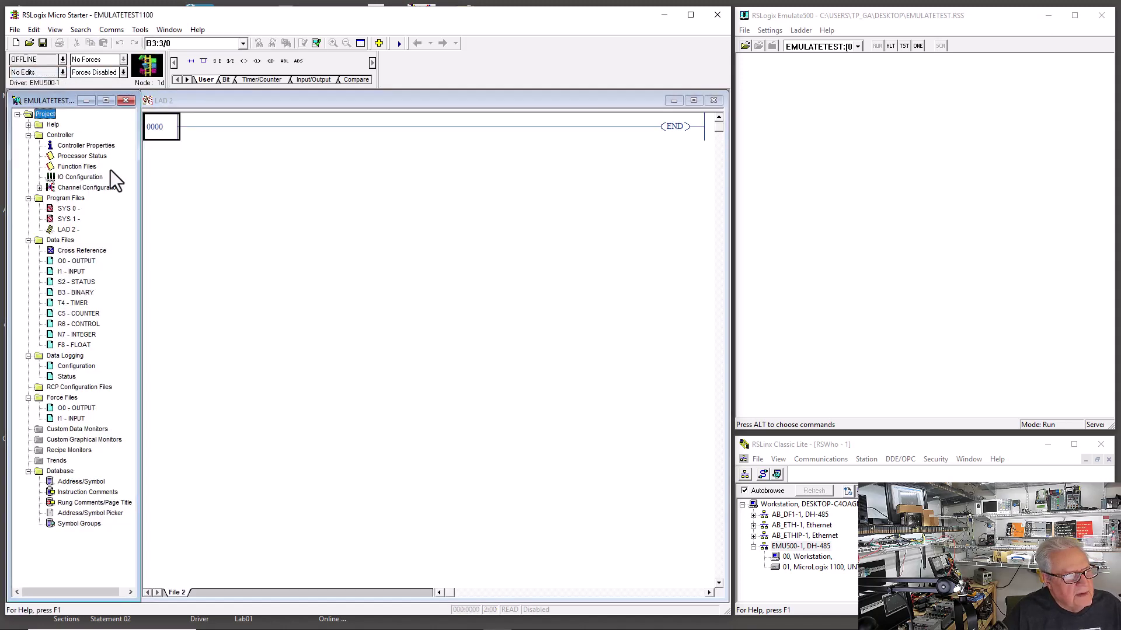
pyautogui.click(15, 31)
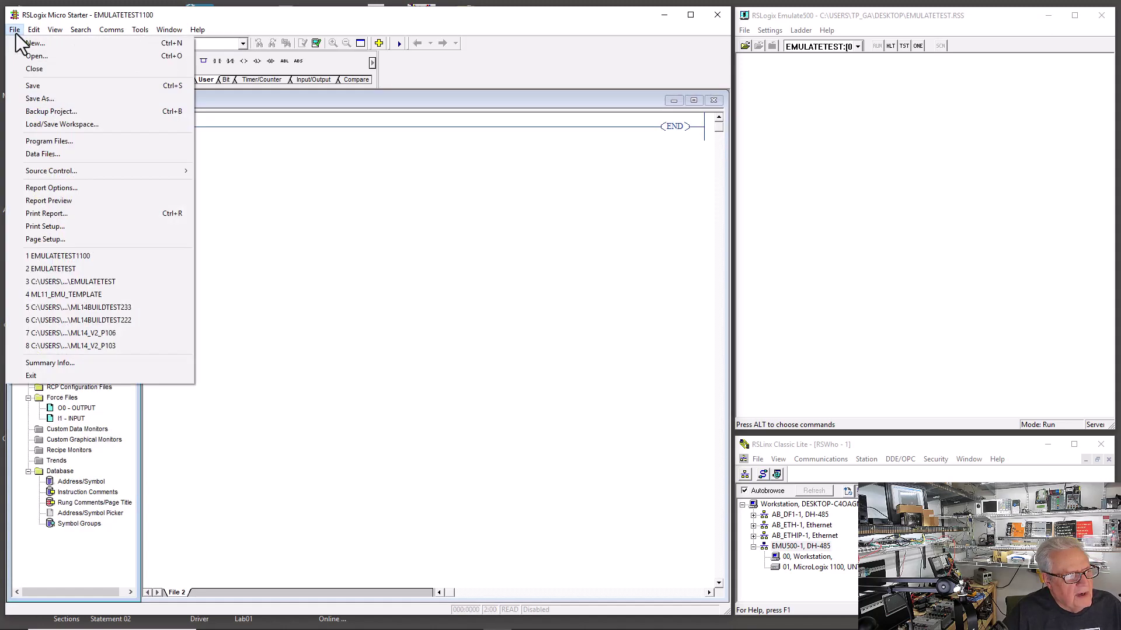
pyautogui.click(35, 56)
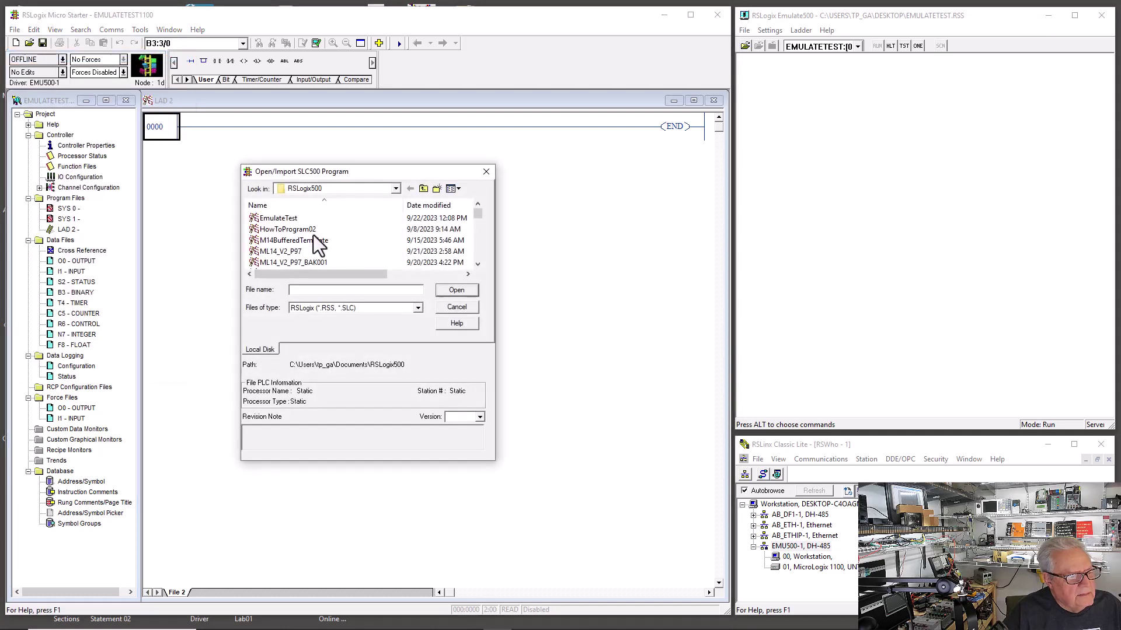
pyautogui.click(423, 189)
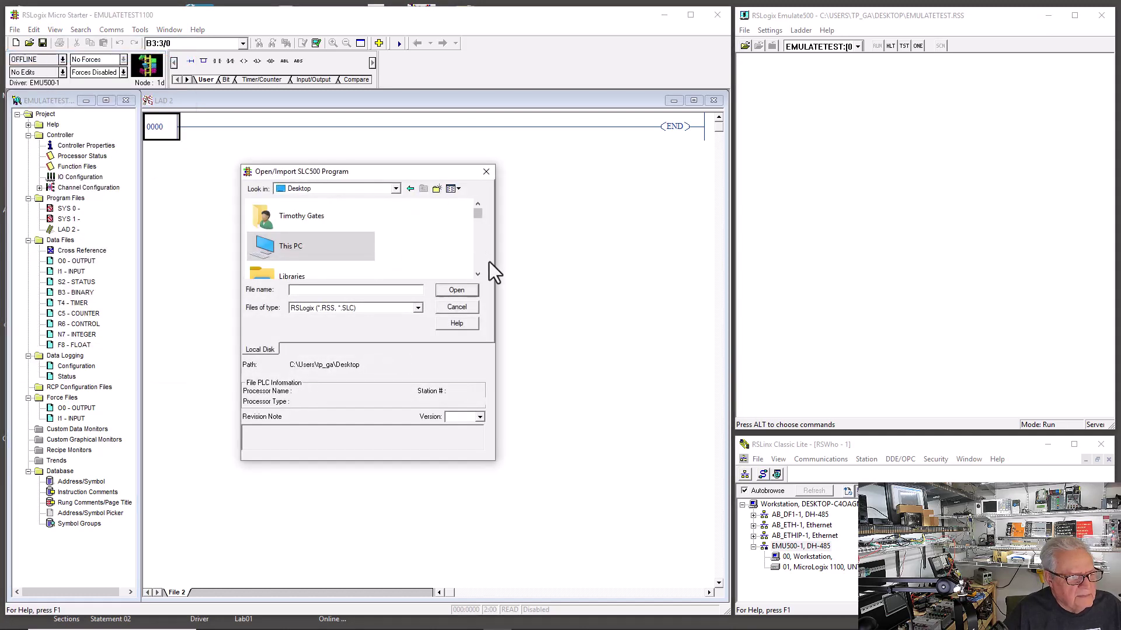
pyautogui.scroll(-5, 351, 242)
pyautogui.click(318, 232)
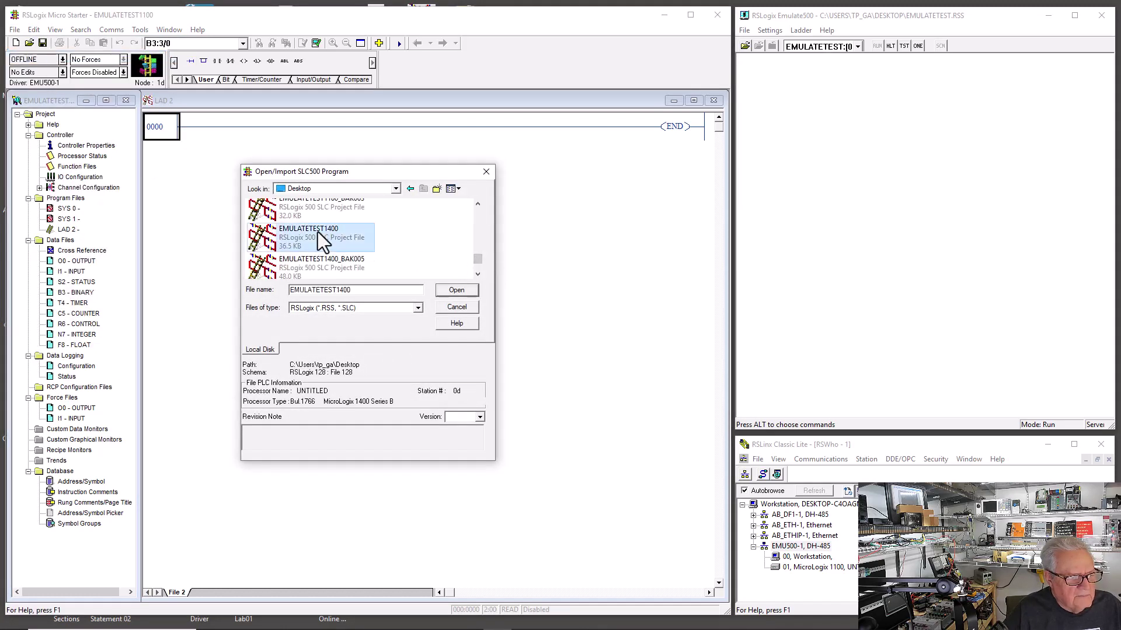
pyautogui.click(456, 293)
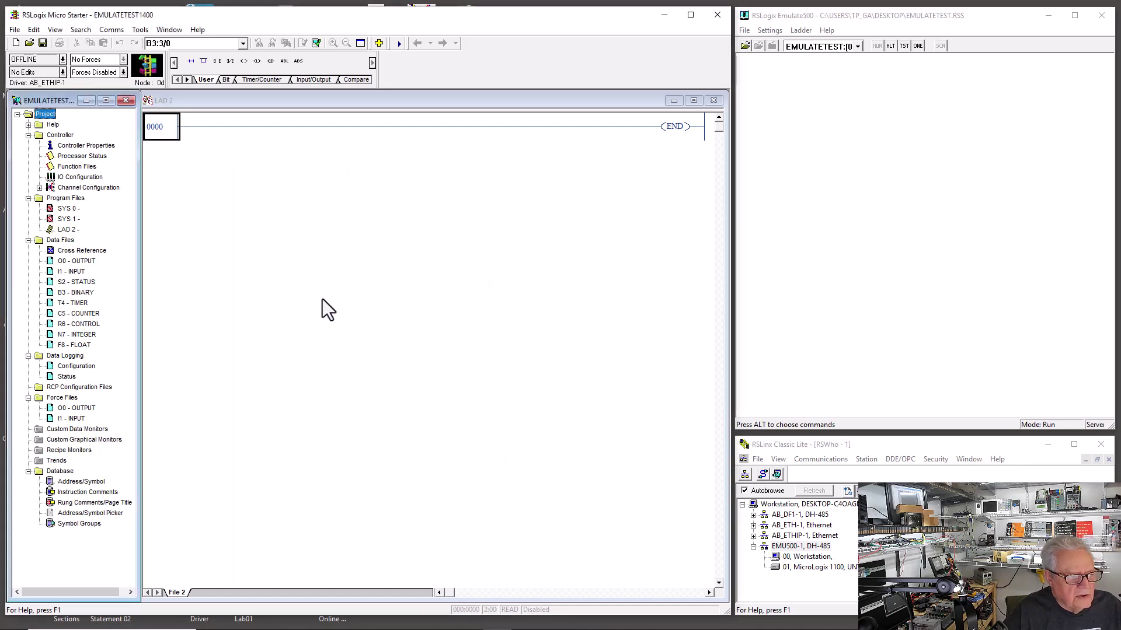
# Change the processor type to MicroLogix 1100 Series B in Controller Properties.
pyautogui.doubleClick(86, 147)
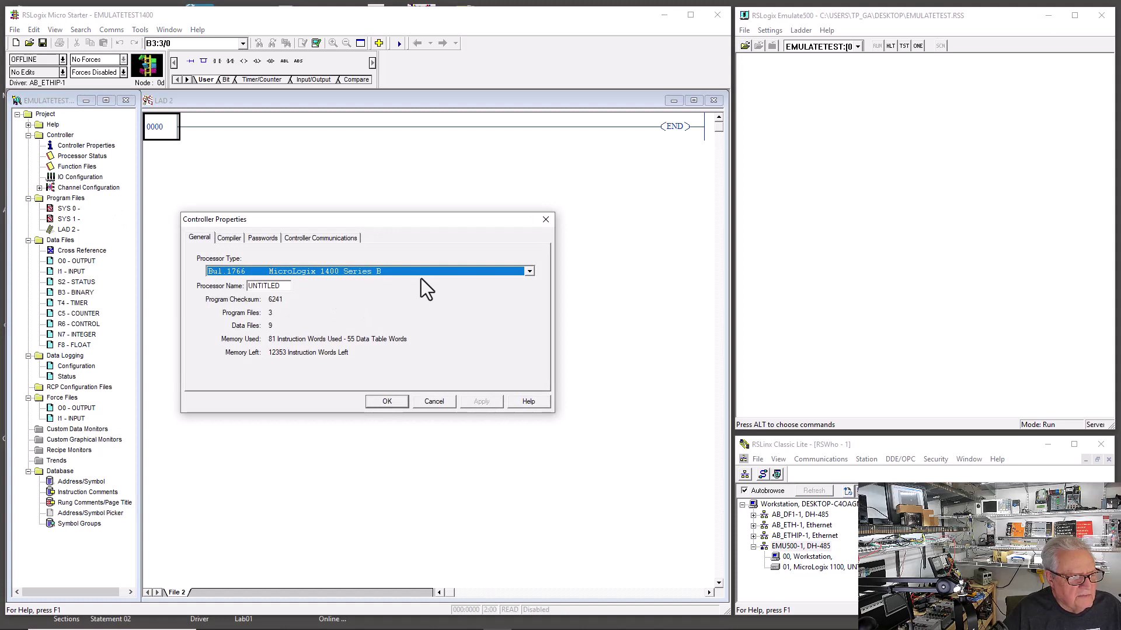
pyautogui.click(527, 271)
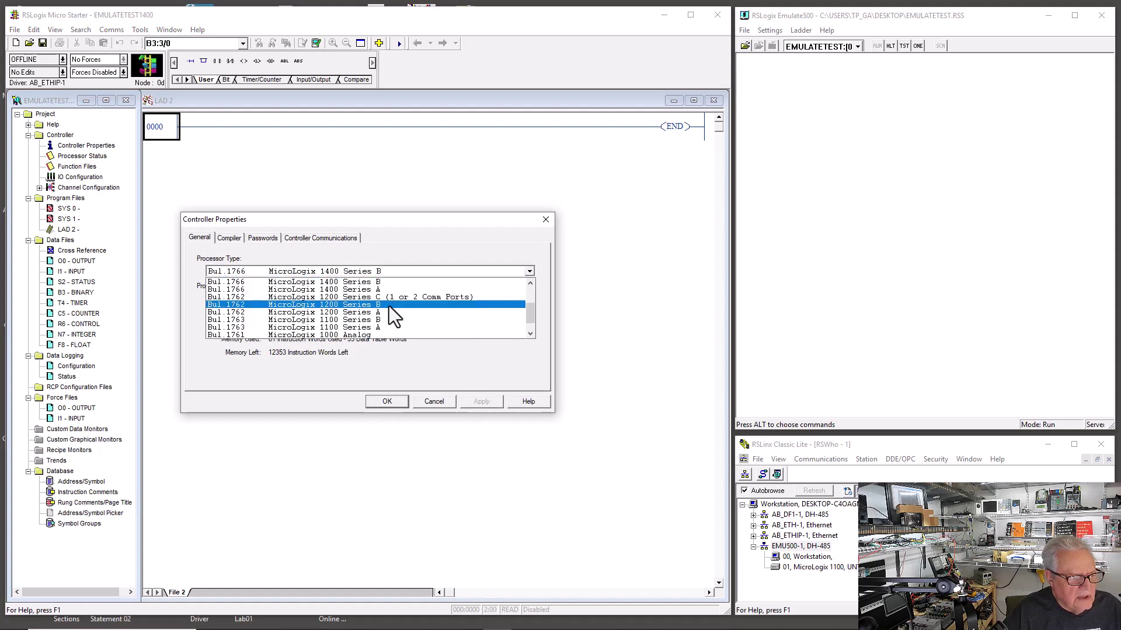
pyautogui.click(379, 321)
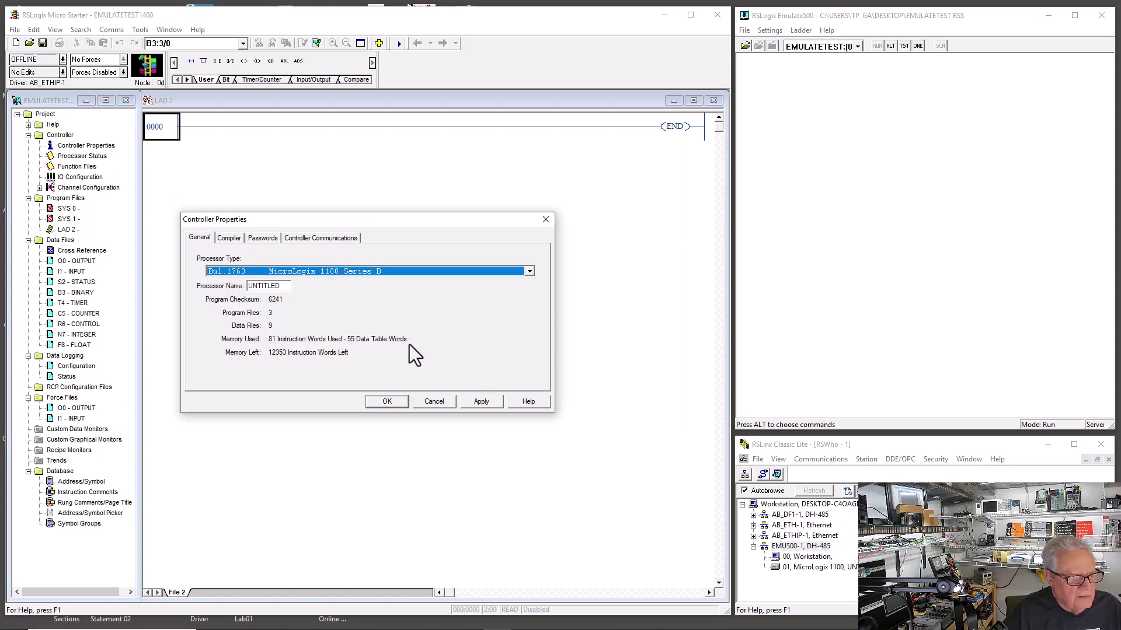
pyautogui.click(387, 401)
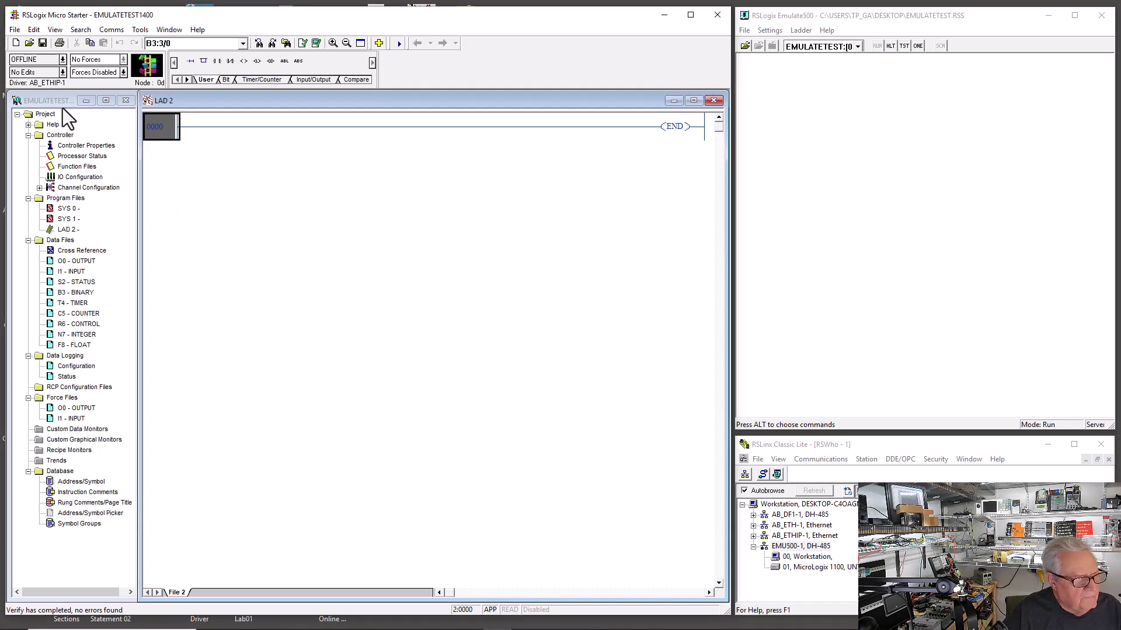
# Save the program as EMULATETEST1100, replacing the existing file.
pyautogui.click(15, 30)
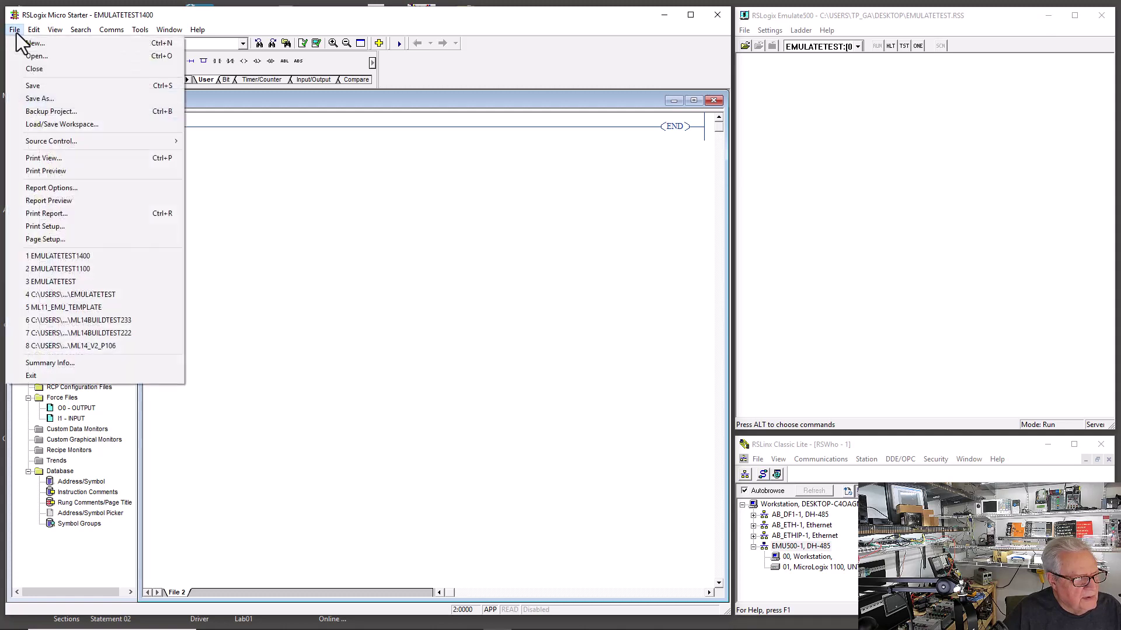
pyautogui.click(41, 97)
pyautogui.click(349, 261)
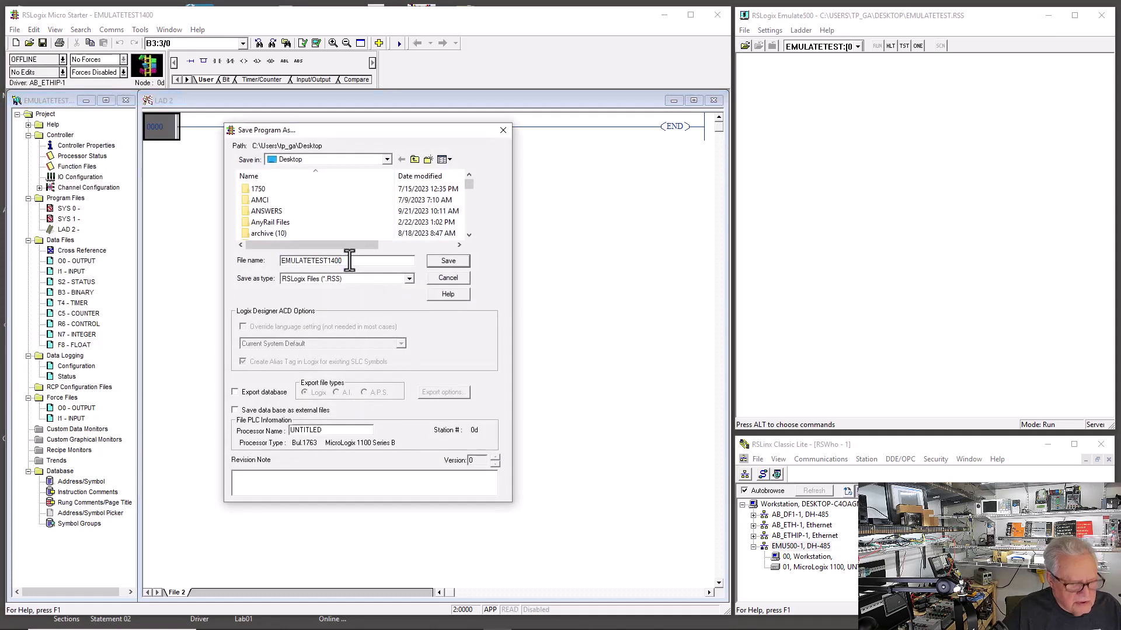
pyautogui.press('BackSpace')
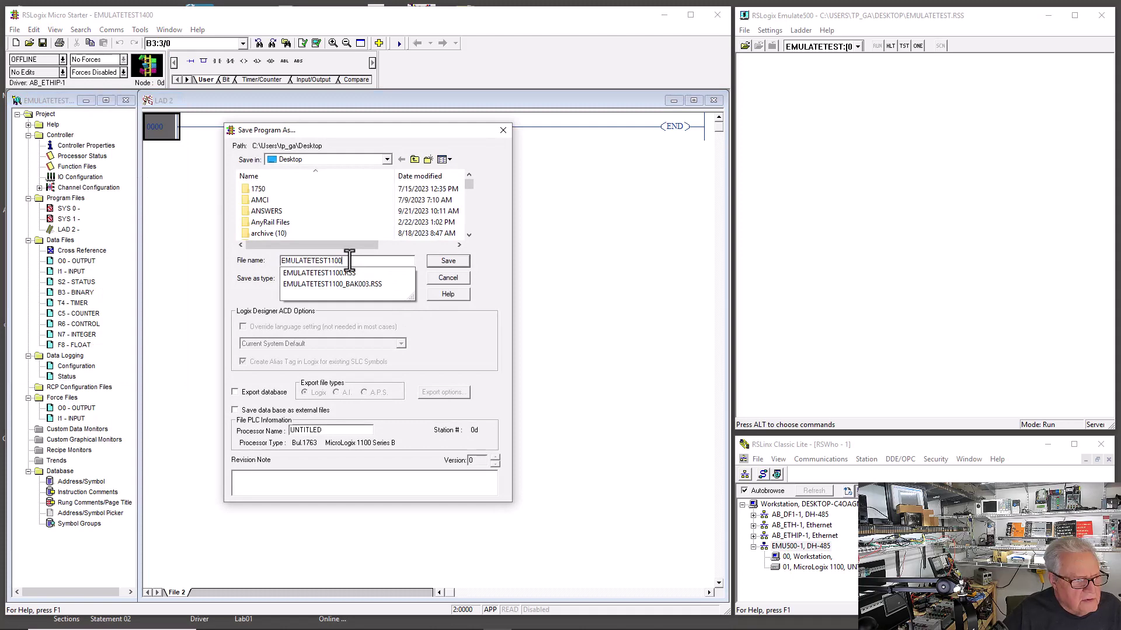
pyautogui.press('BackSpace')
pyautogui.press('BackSpace')
pyautogui.write('100')
pyautogui.click(443, 264)
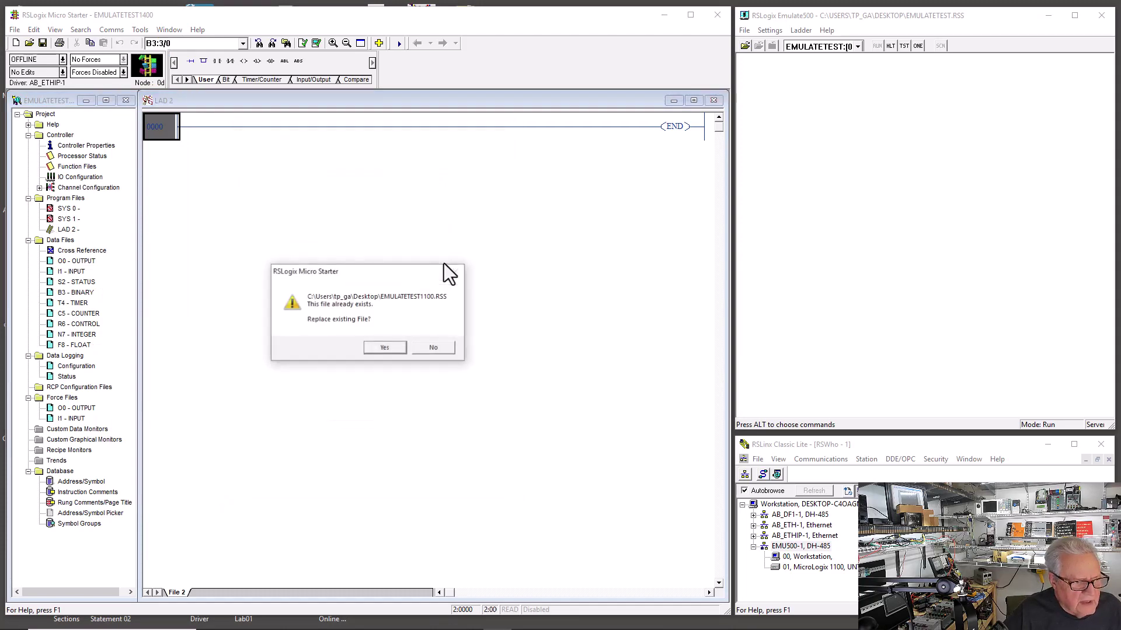
pyautogui.click(384, 348)
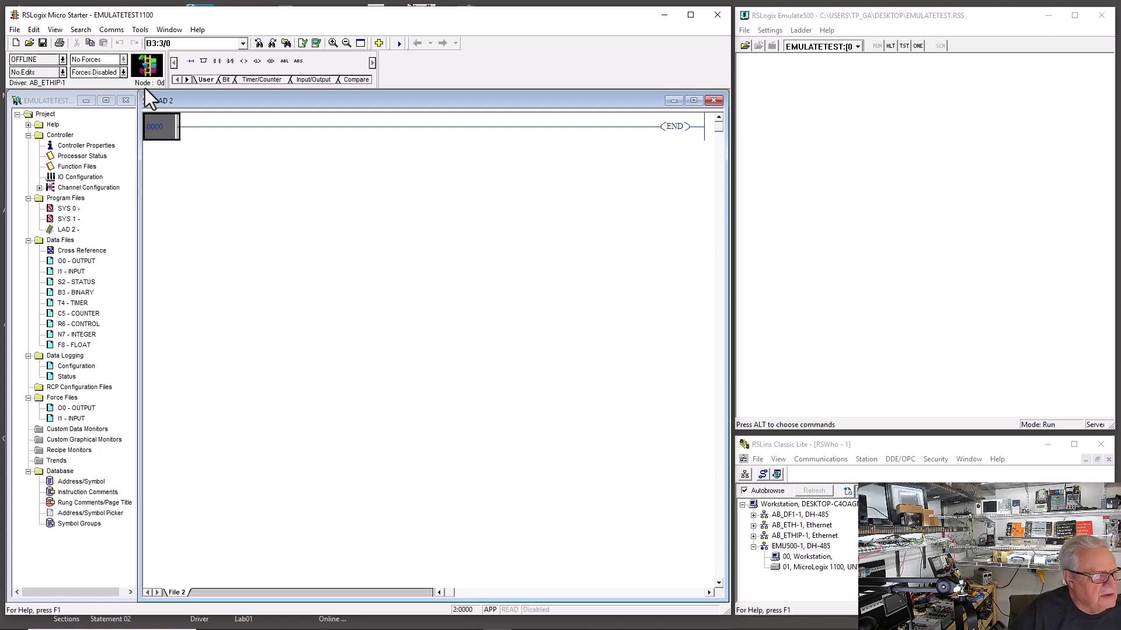
# Set the controller communications driver to EMU500-1 in Controller Properties.
pyautogui.click(114, 30)
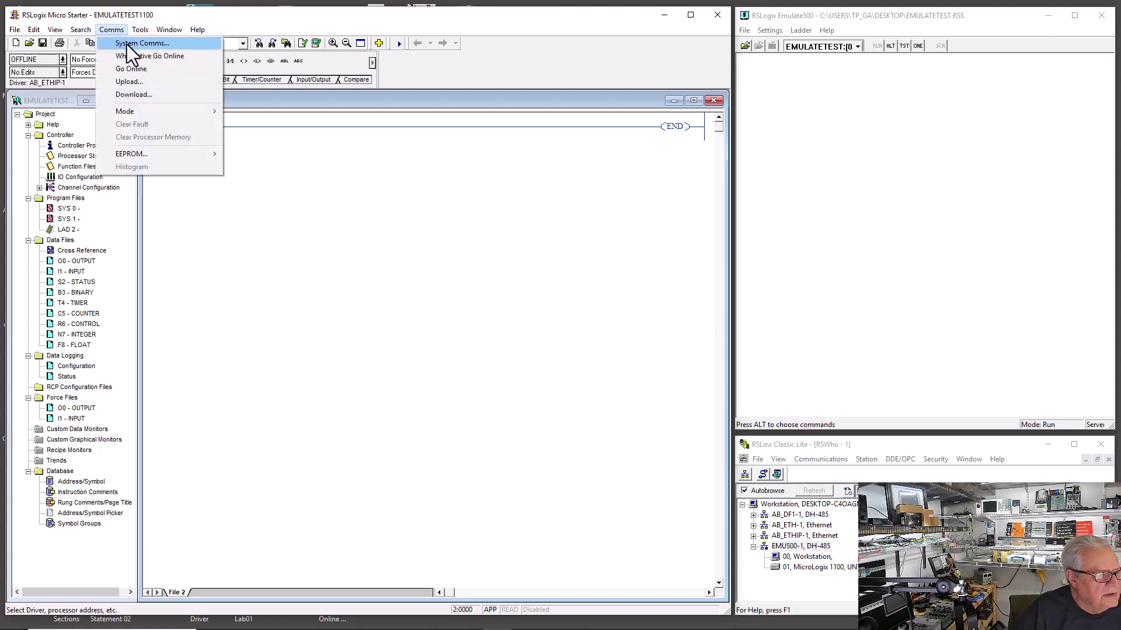
pyautogui.click(65, 83)
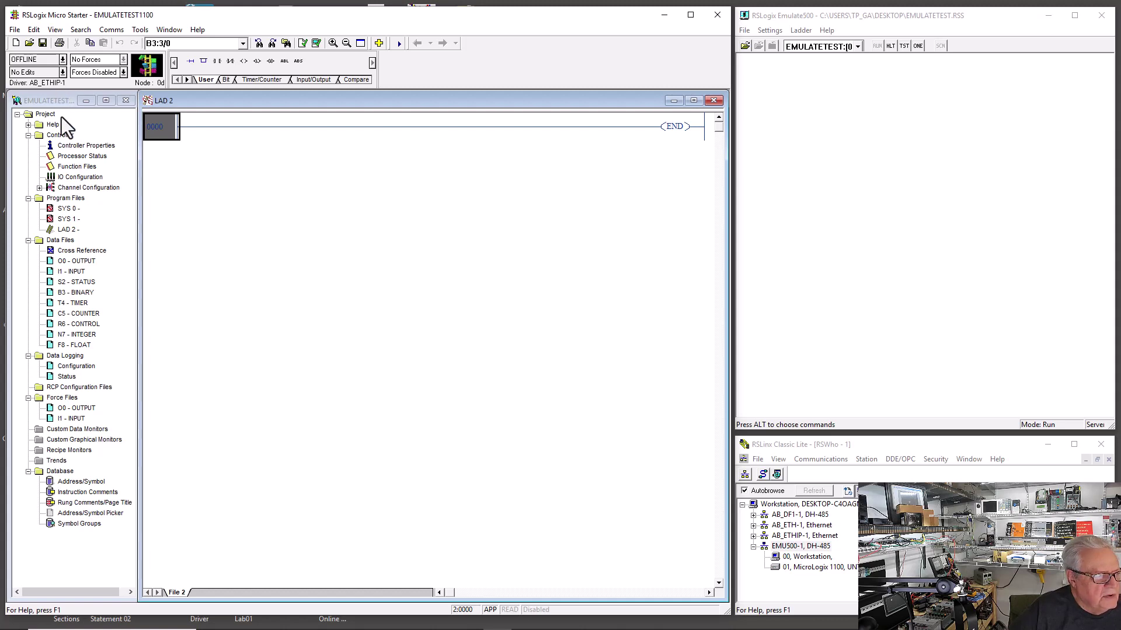
pyautogui.doubleClick(72, 146)
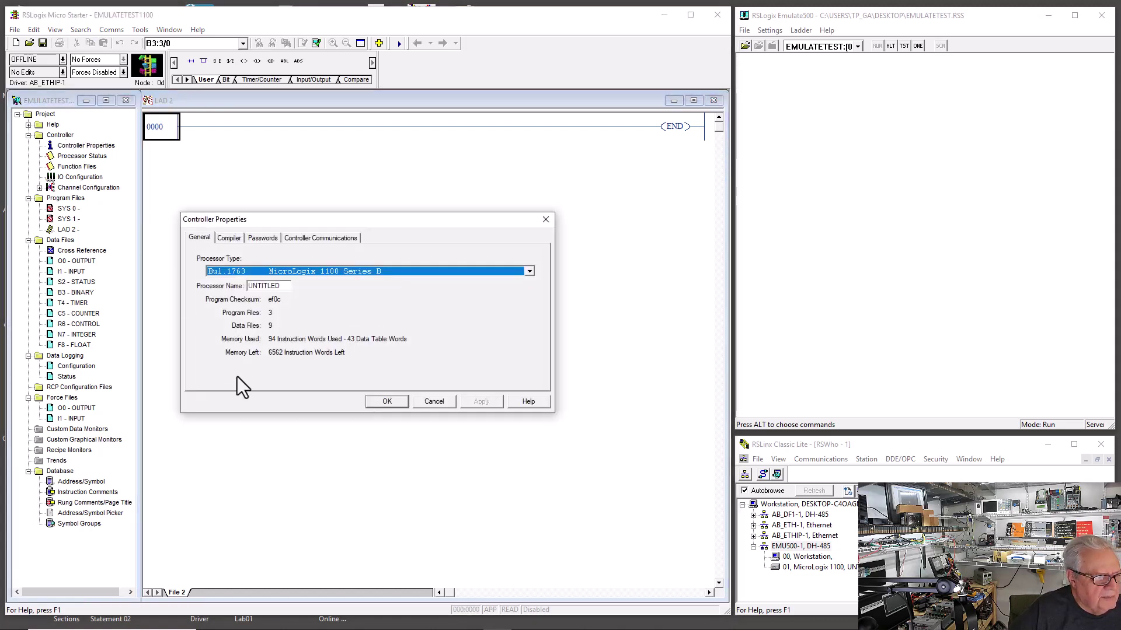
pyautogui.hotkey('ctrl', 'shift', 'Tab')
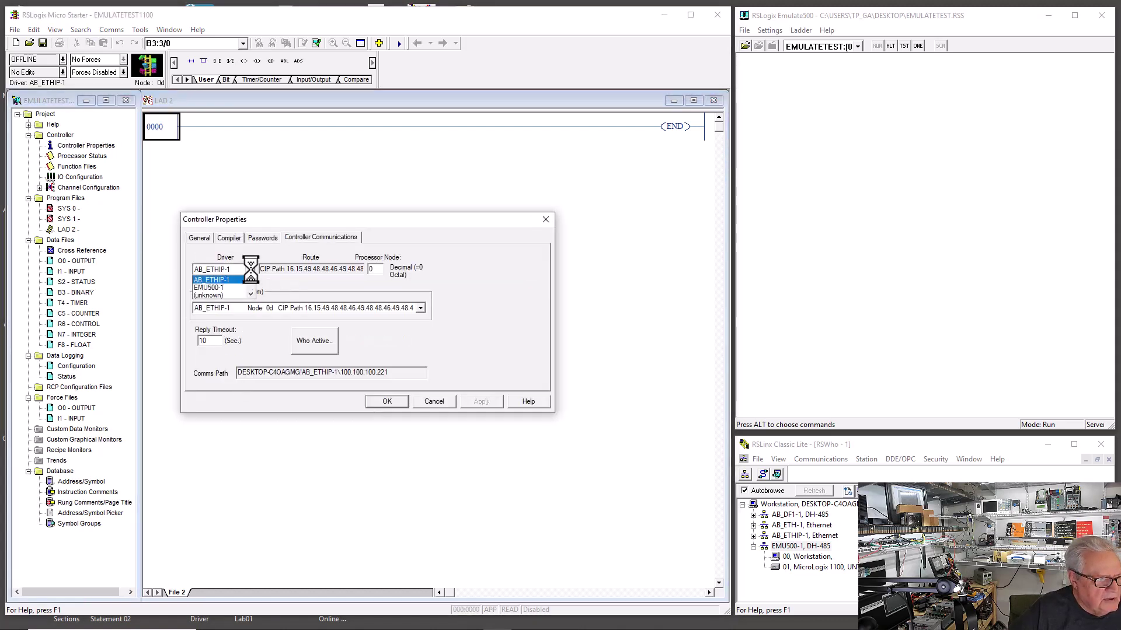
pyautogui.click(233, 288)
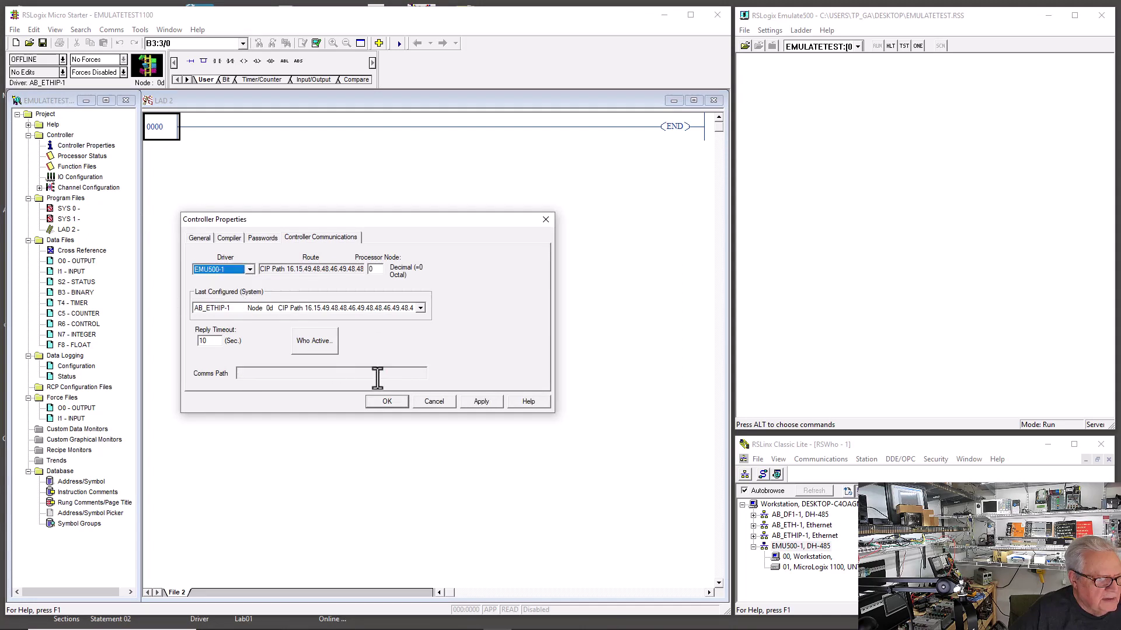
pyautogui.click(495, 404)
pyautogui.click(404, 401)
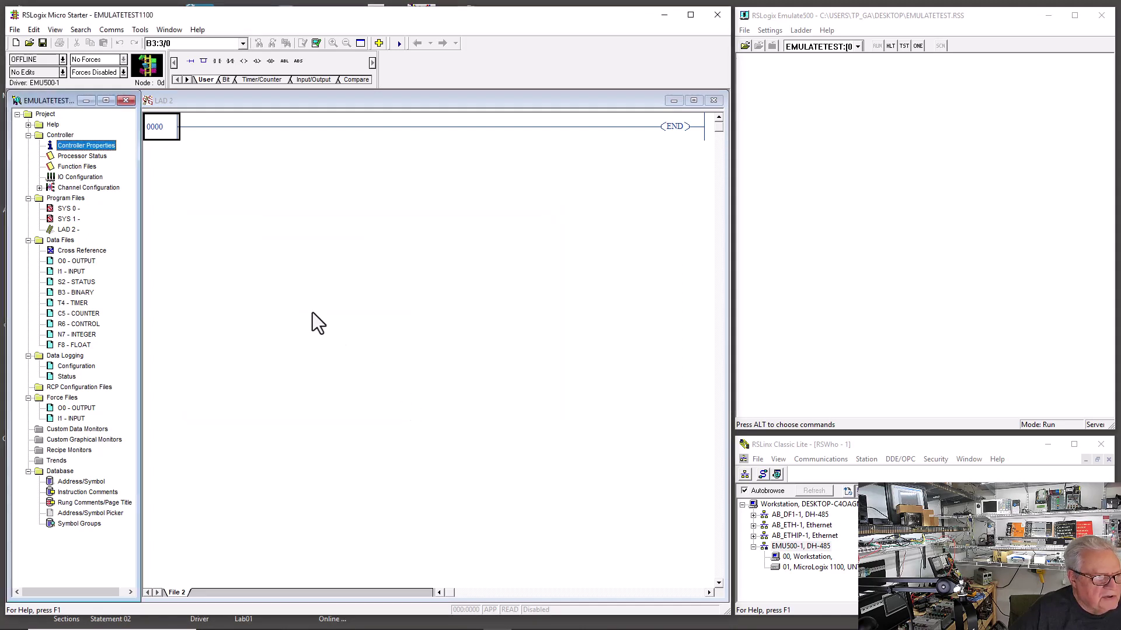
# Go online with the emulator through System Comms and switch the controller to Remote Run.
pyautogui.click(118, 30)
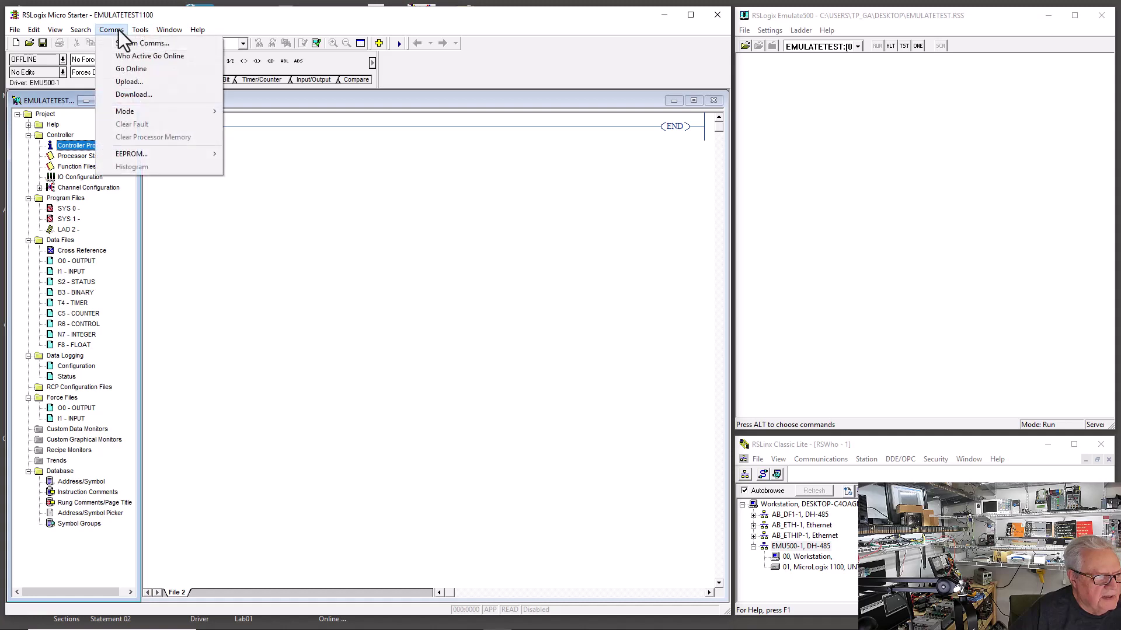
pyautogui.click(125, 41)
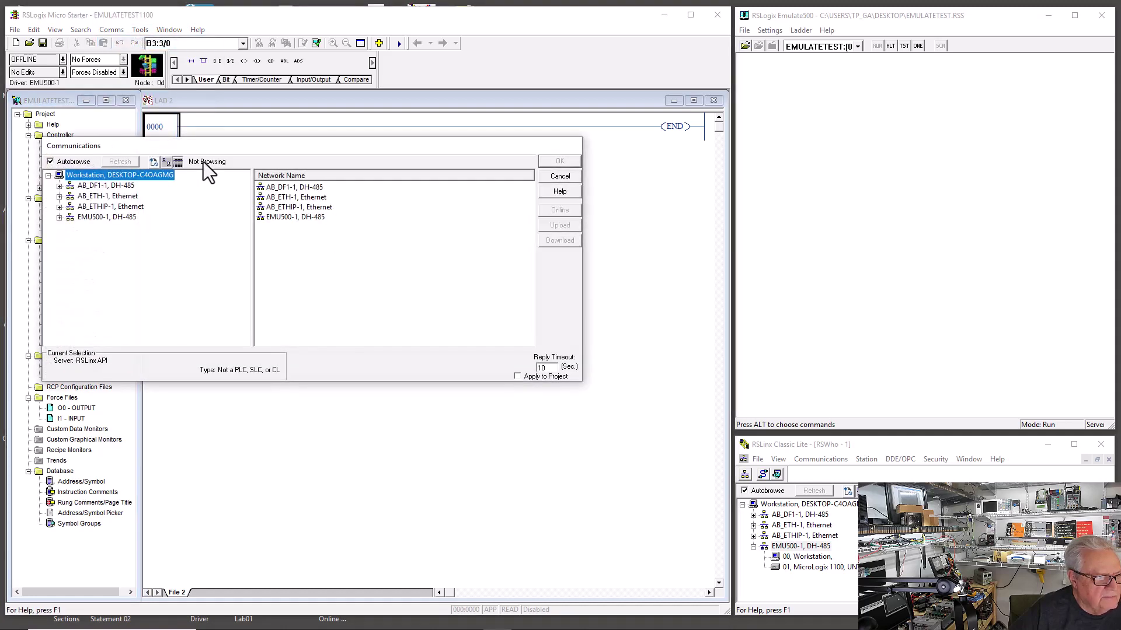
pyautogui.click(61, 59)
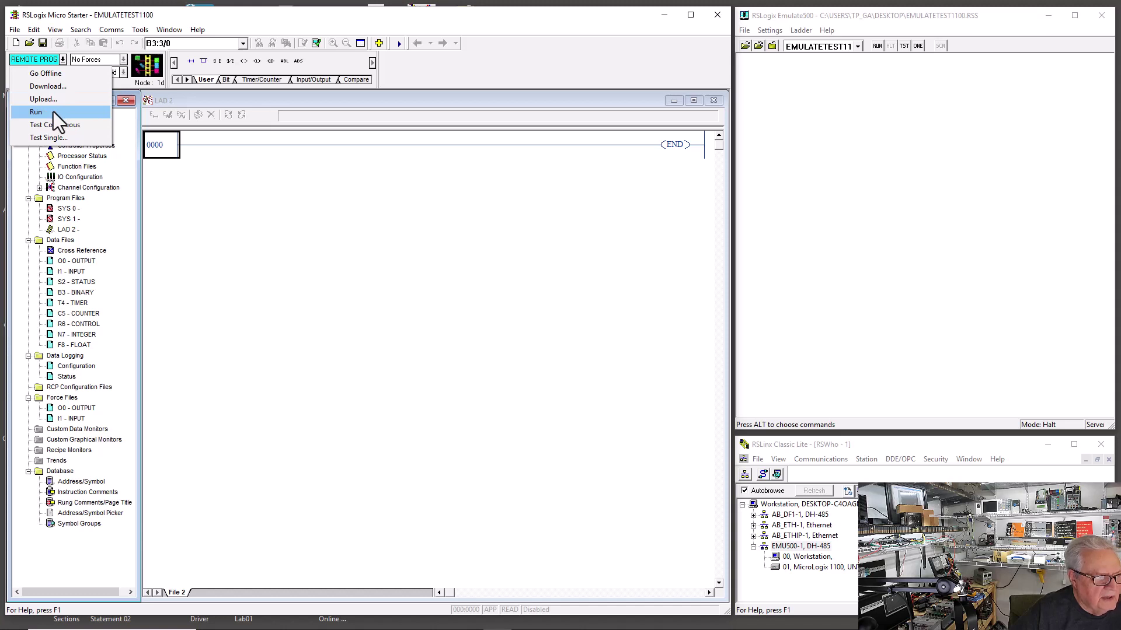
pyautogui.click(54, 111)
pyautogui.click(397, 349)
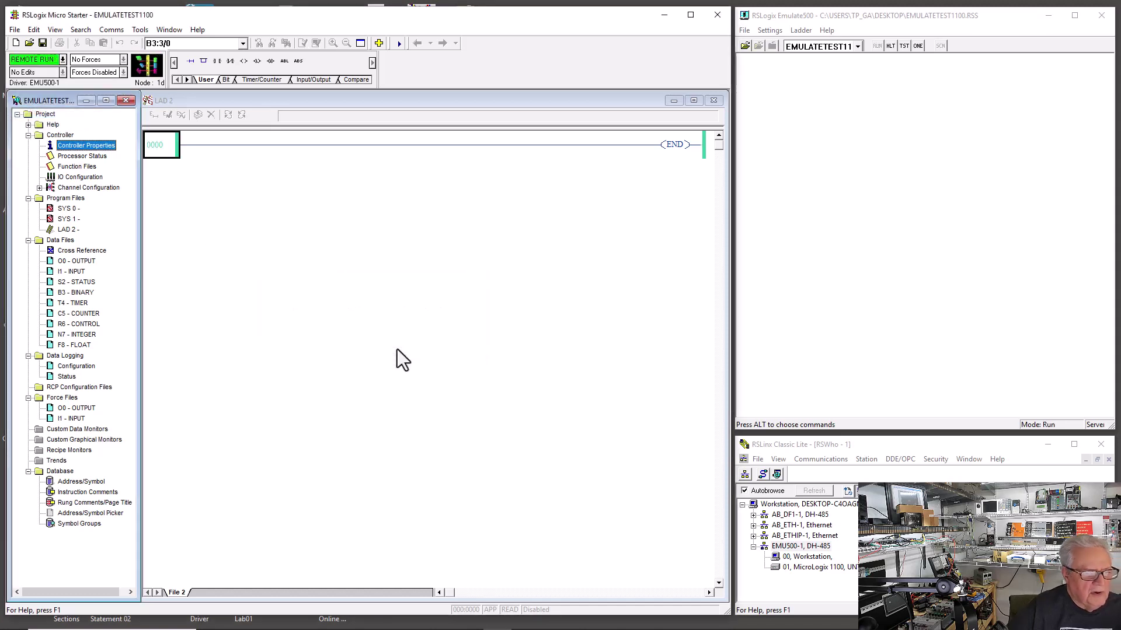